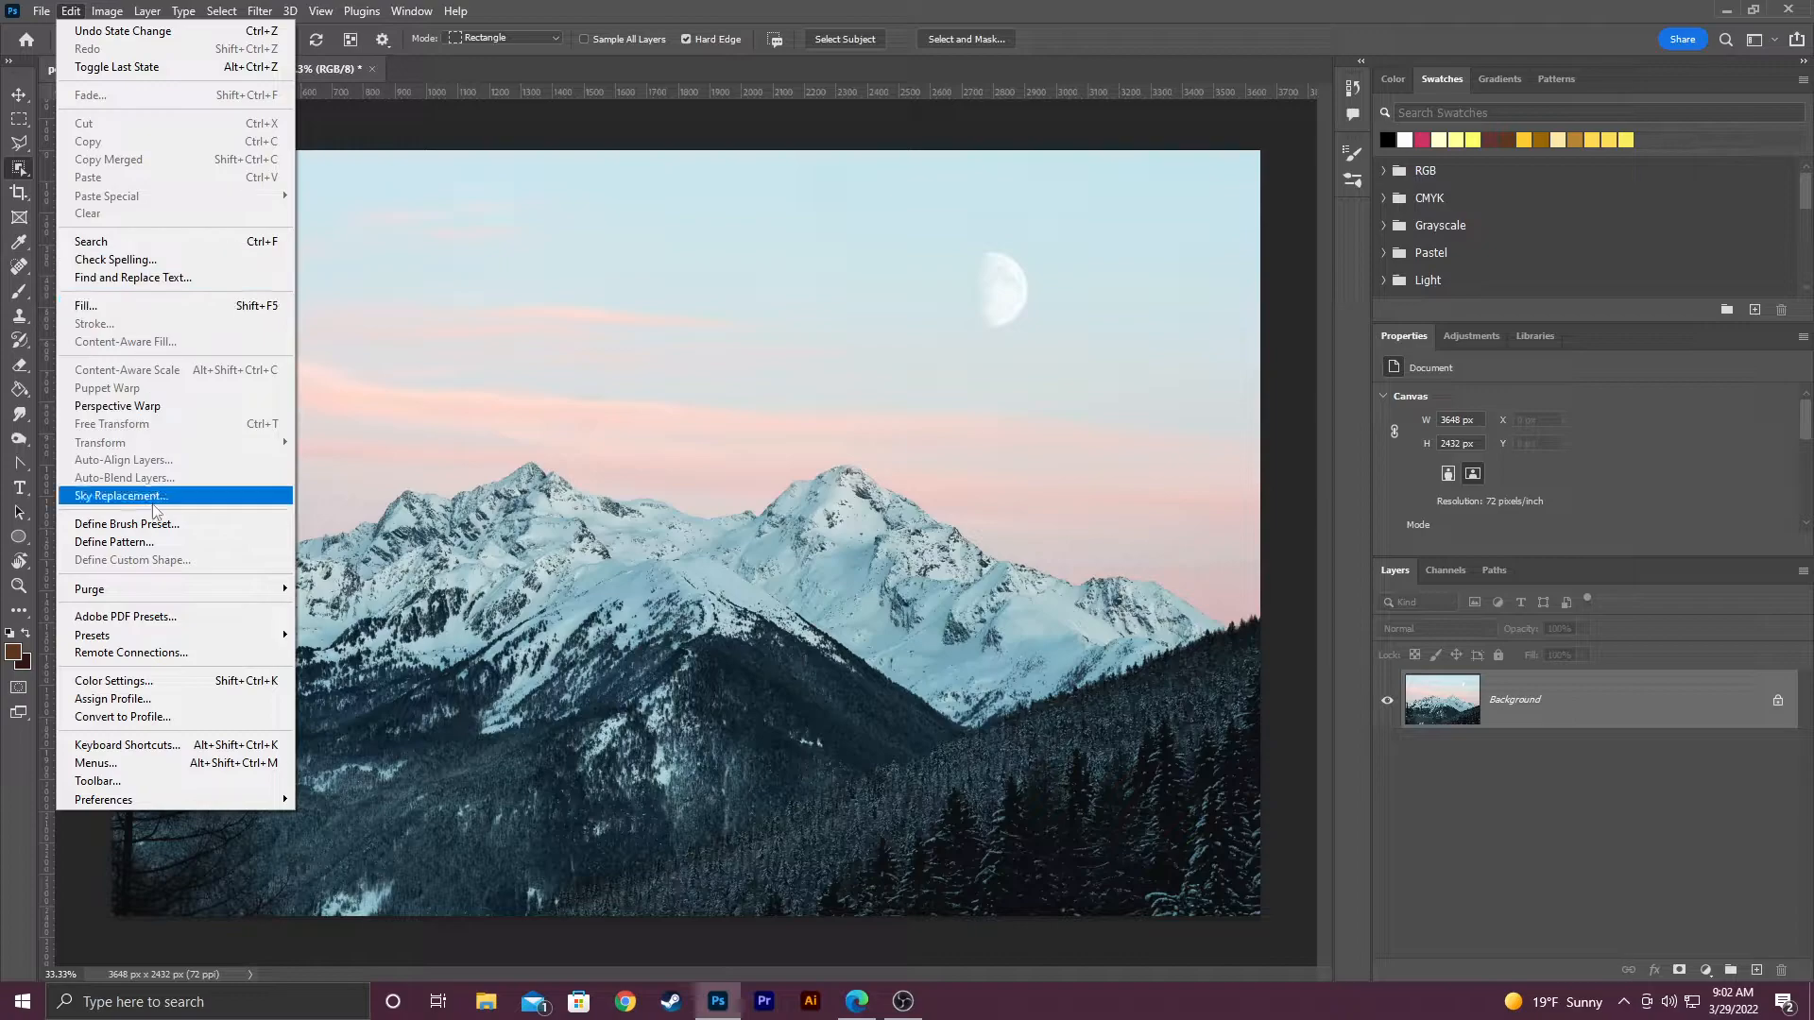
Start a Sky Replacement on the mountain photo and apply the third Blue Skies preset with scattered white clouds.
{"action": "left_click", "coordinate": [138, 497]}
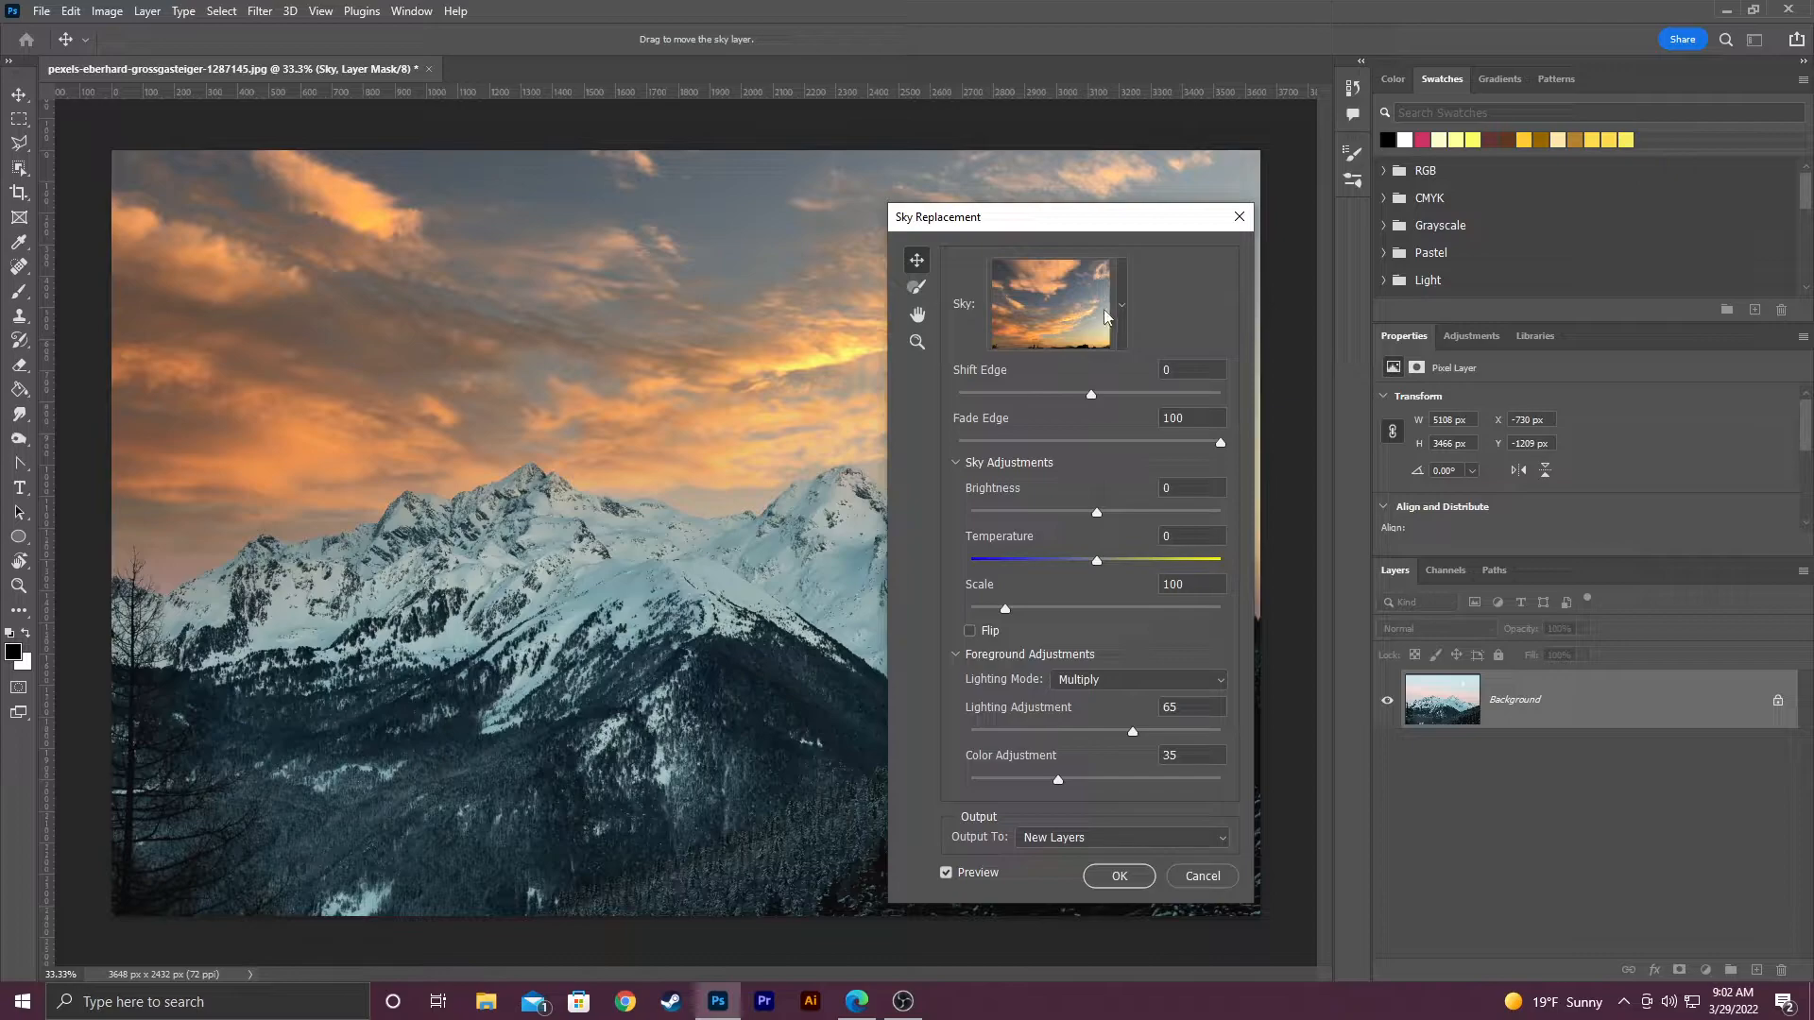
{"action": "left_click", "coordinate": [1105, 315]}
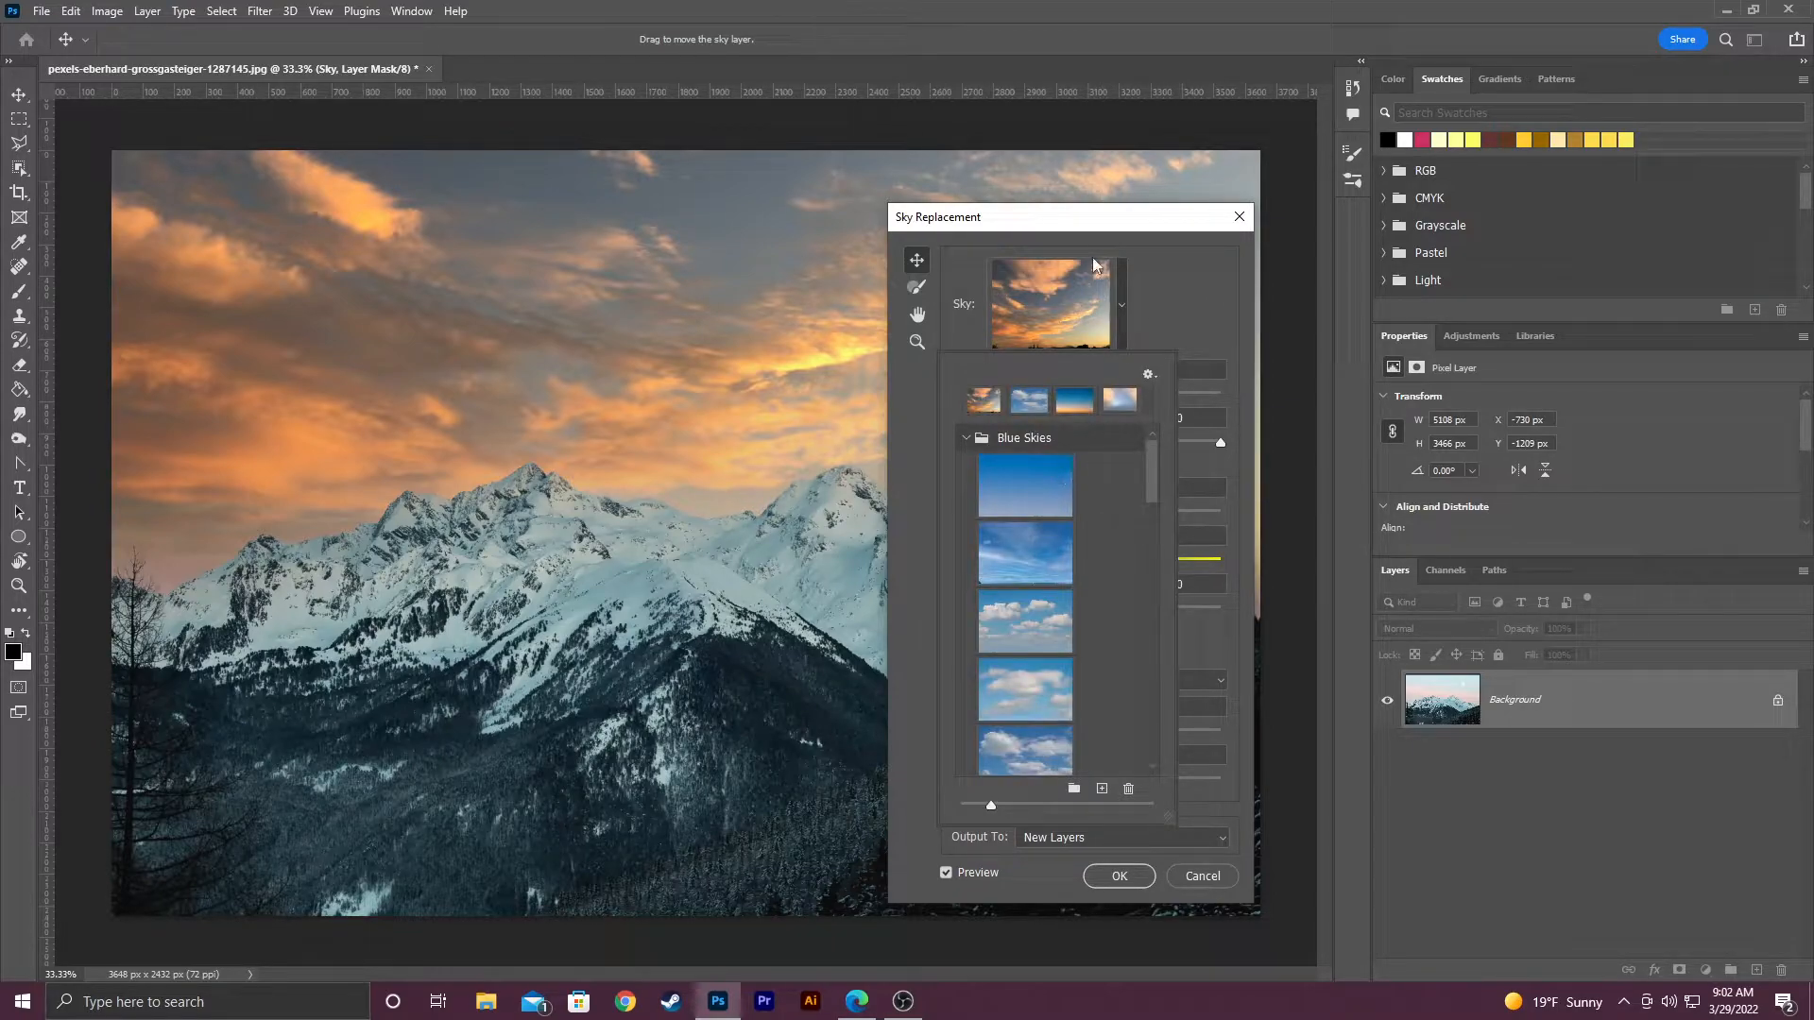
{"action": "scroll", "coordinate": [1087, 559], "scroll_direction": "down", "scroll_amount": 3}
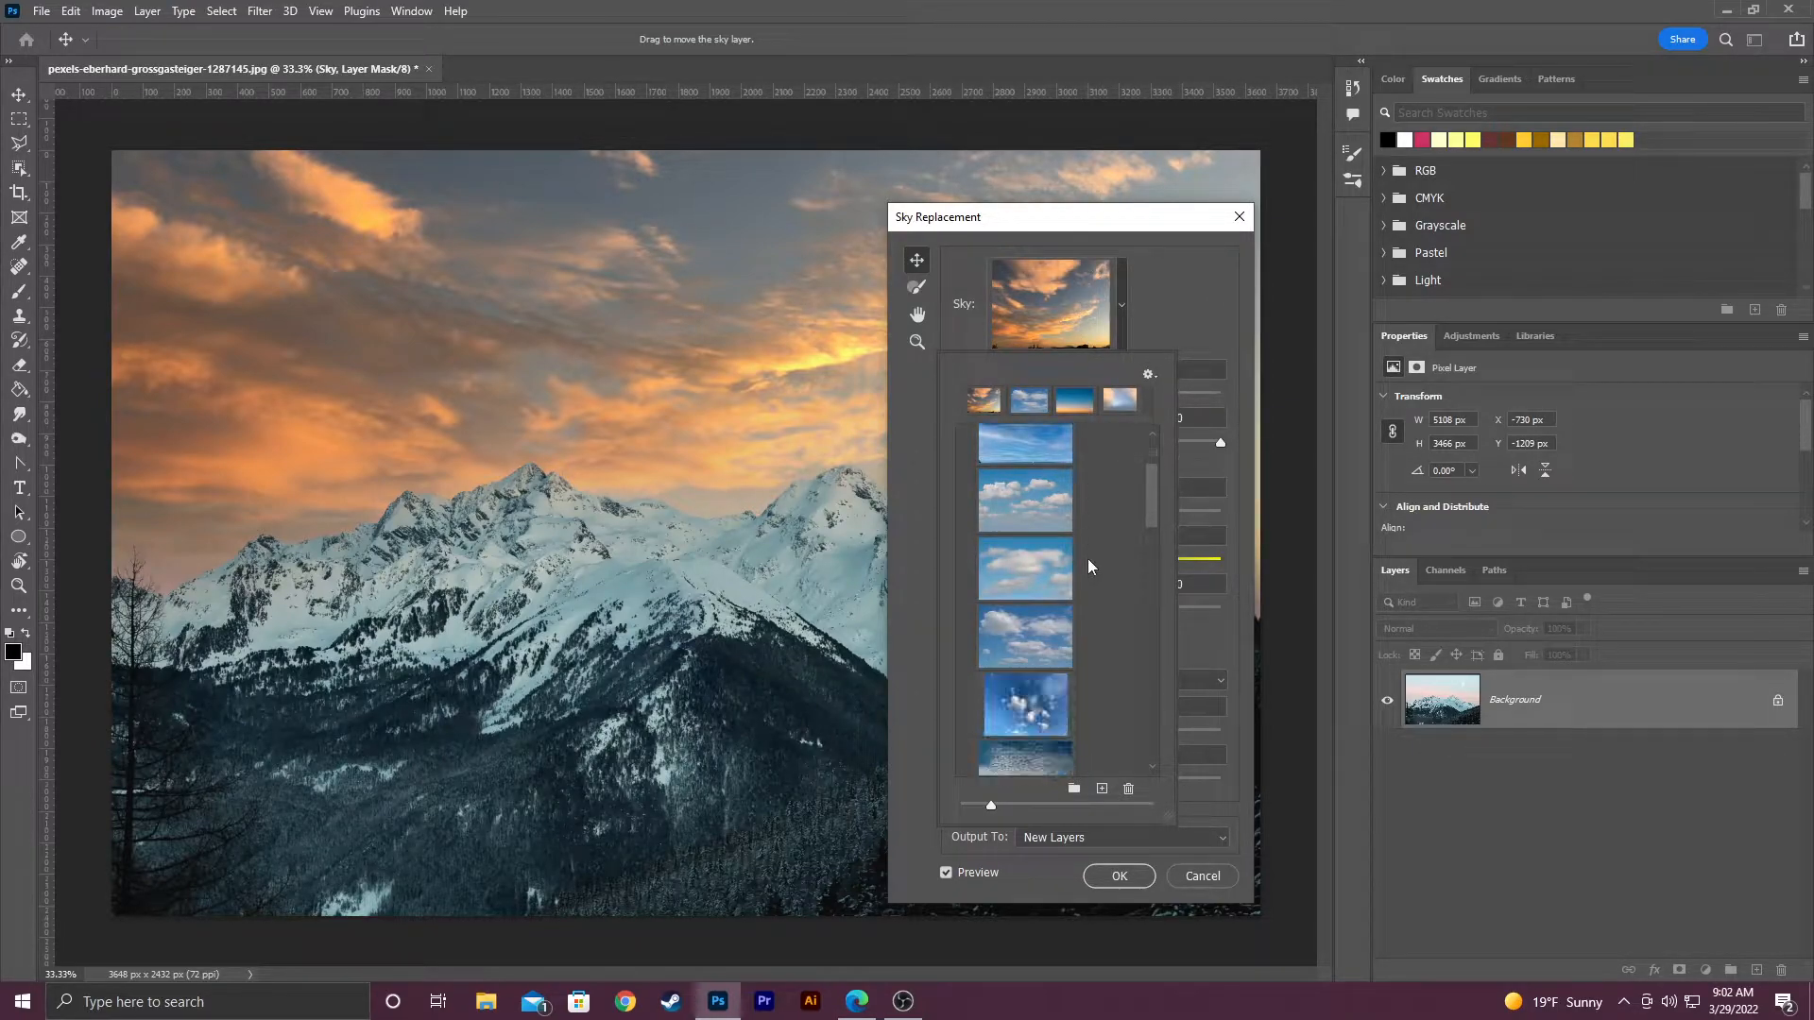
{"action": "scroll", "coordinate": [1086, 553], "scroll_direction": "up", "scroll_amount": 3}
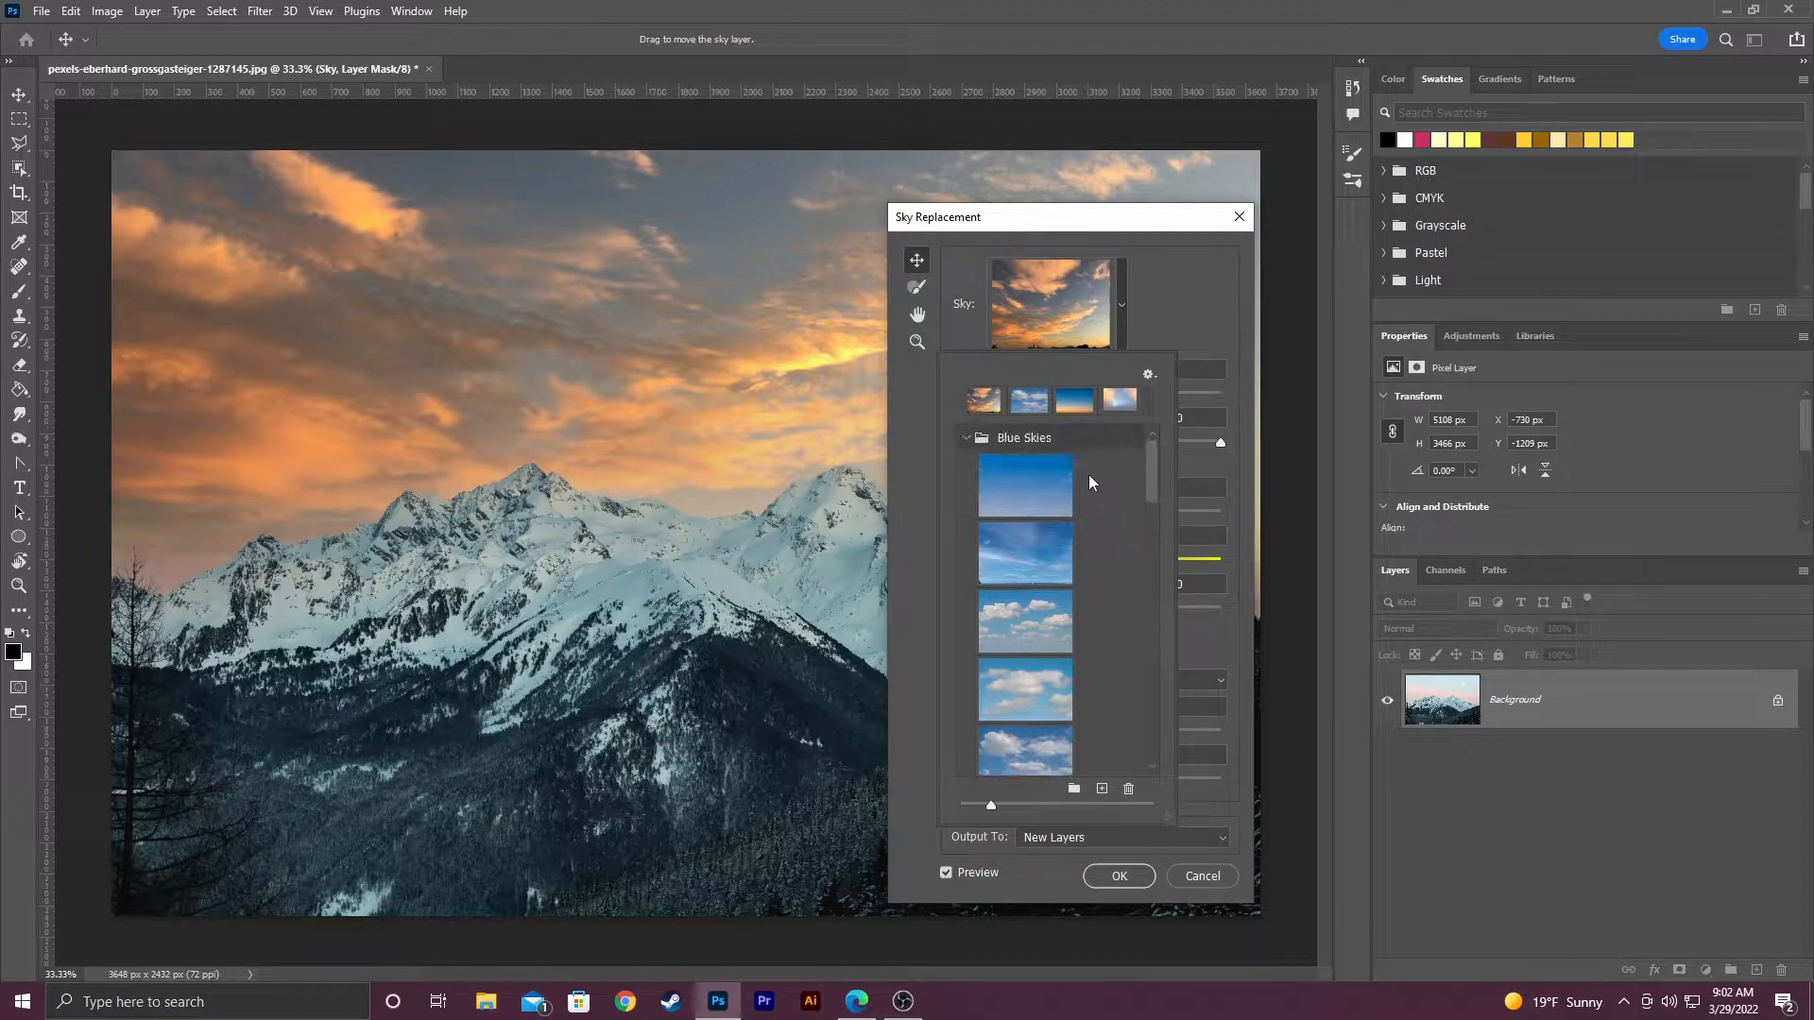
{"action": "scroll", "coordinate": [1070, 625], "scroll_direction": "down", "scroll_amount": 2}
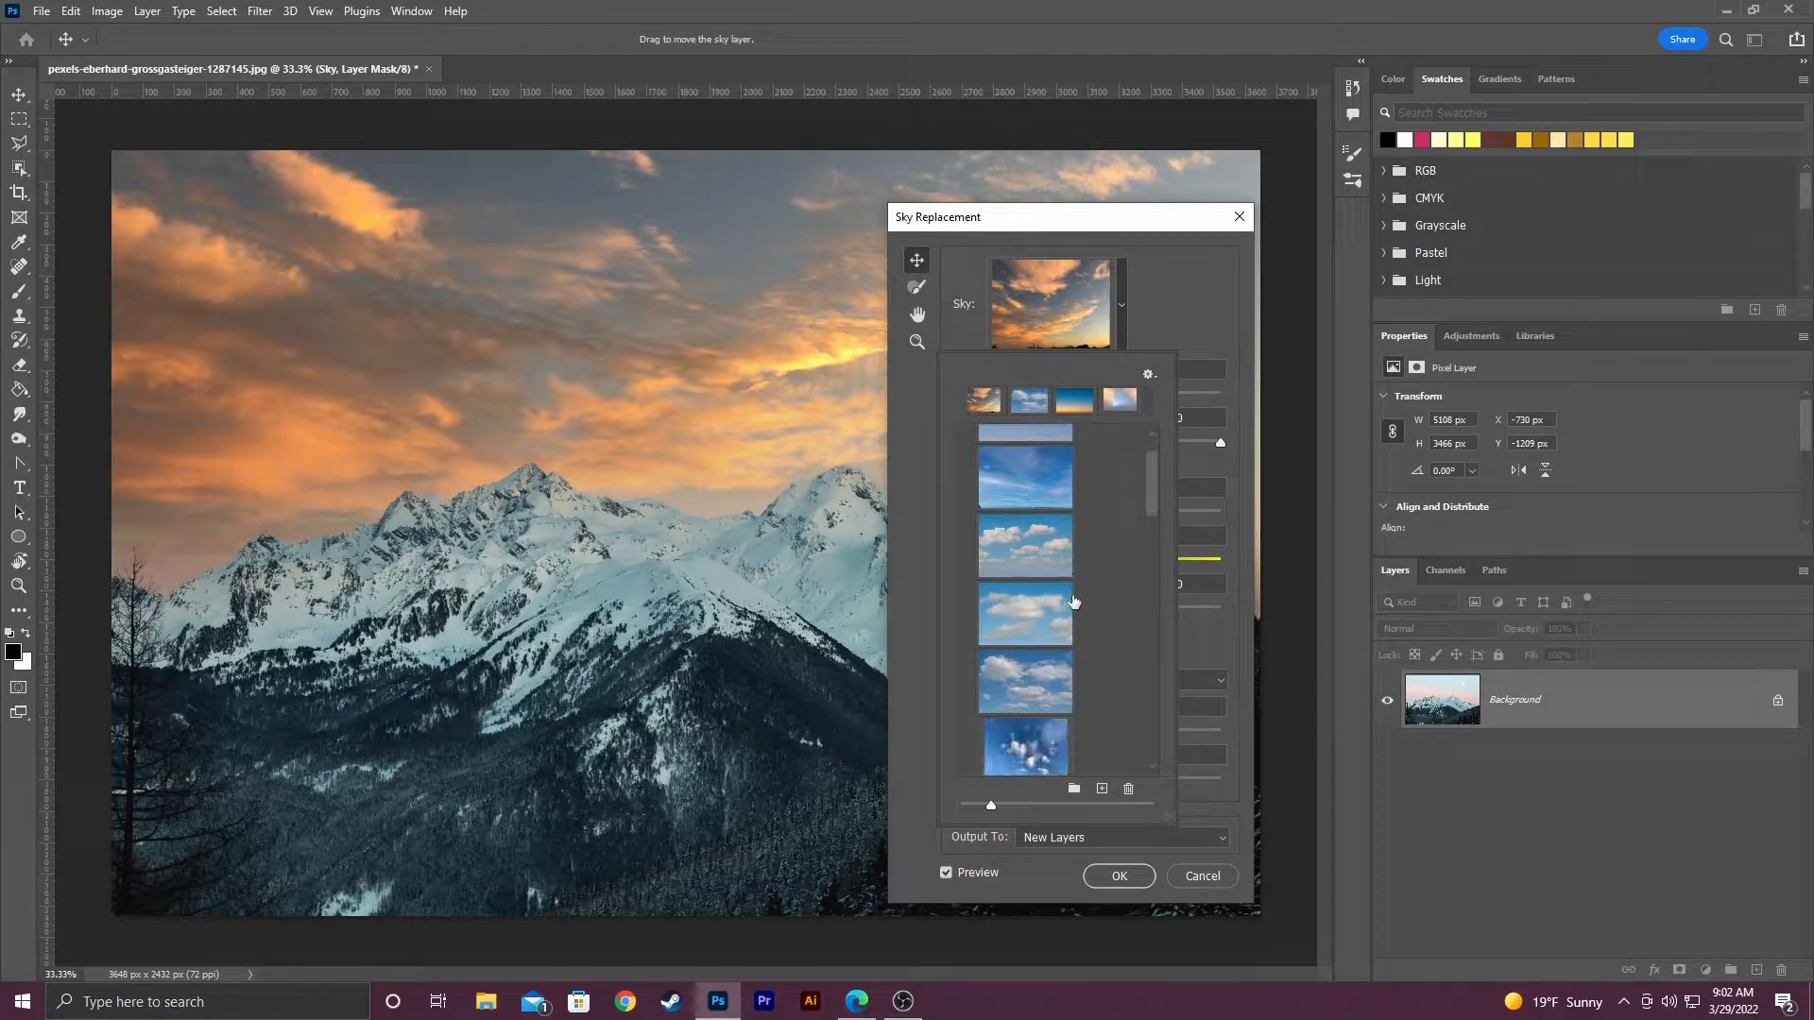
{"action": "scroll", "coordinate": [1066, 525], "scroll_direction": "down", "scroll_amount": 1}
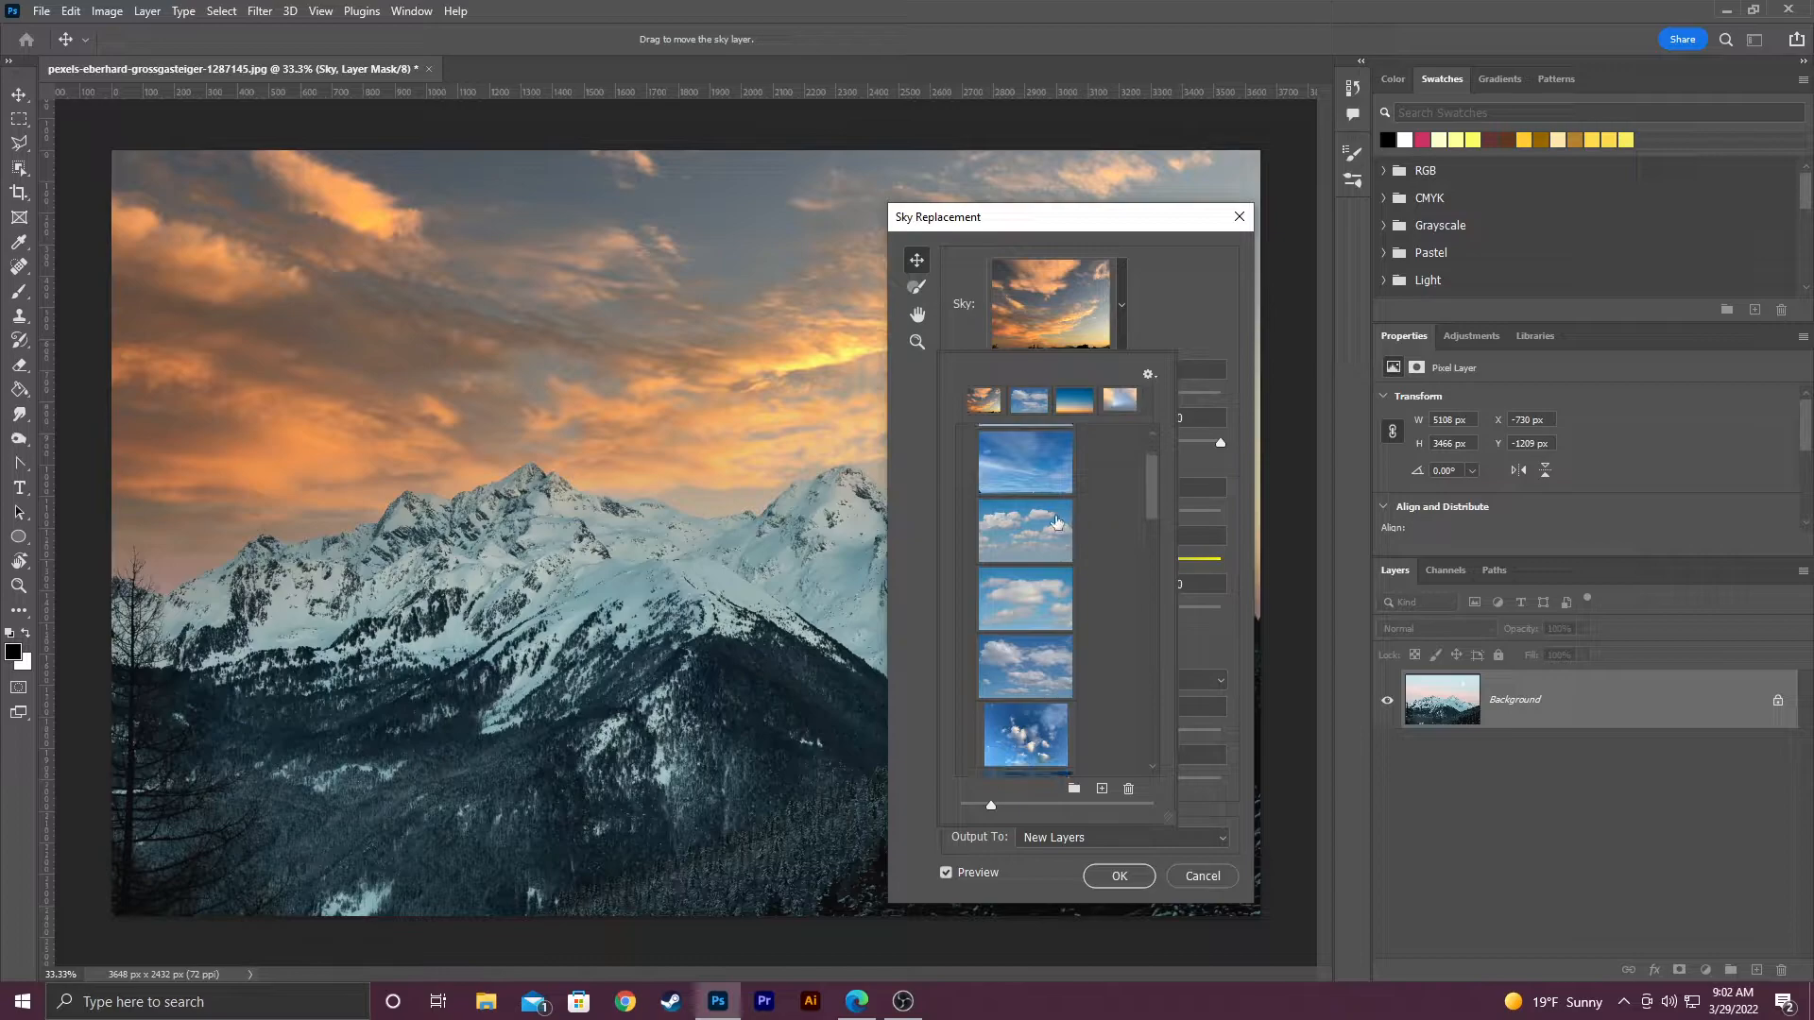
{"action": "left_click", "coordinate": [1055, 507]}
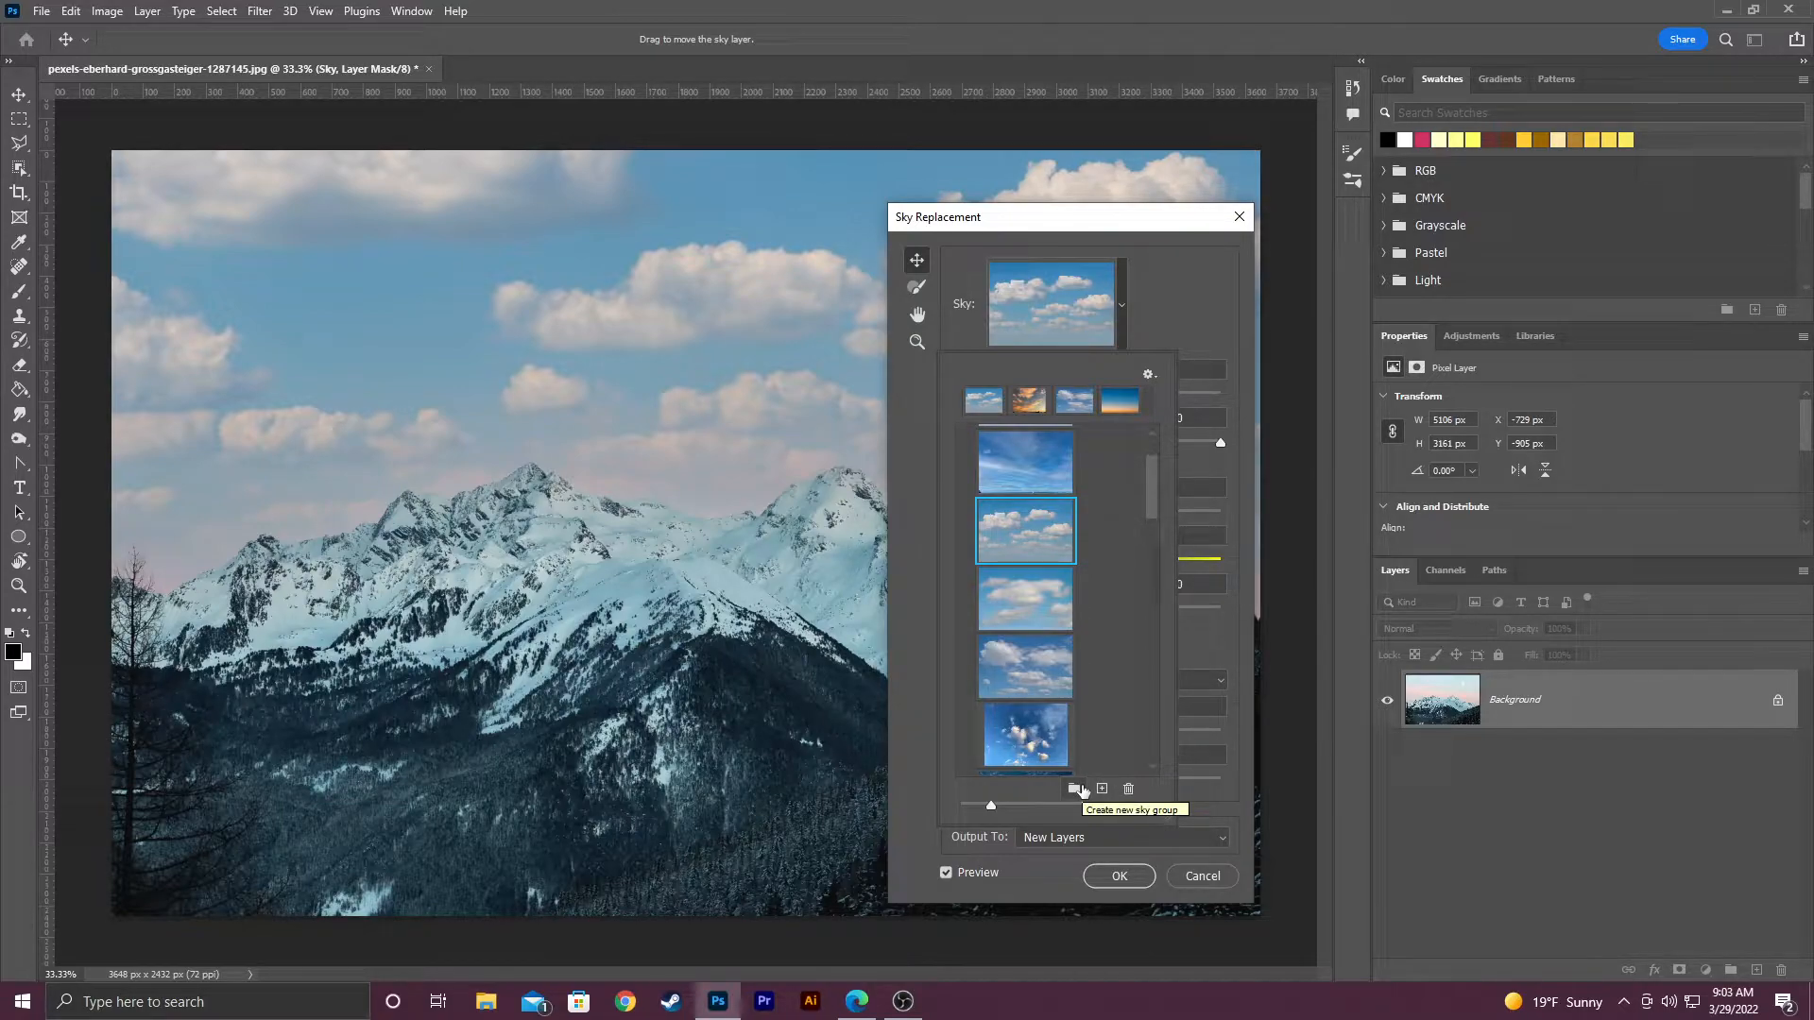
Open Adobe's free sky download page, examine the offered sky preset packs, and return to Photoshop.
{"action": "left_click", "coordinate": [1149, 374]}
{"action": "mouse_move", "coordinate": [1190, 395]}
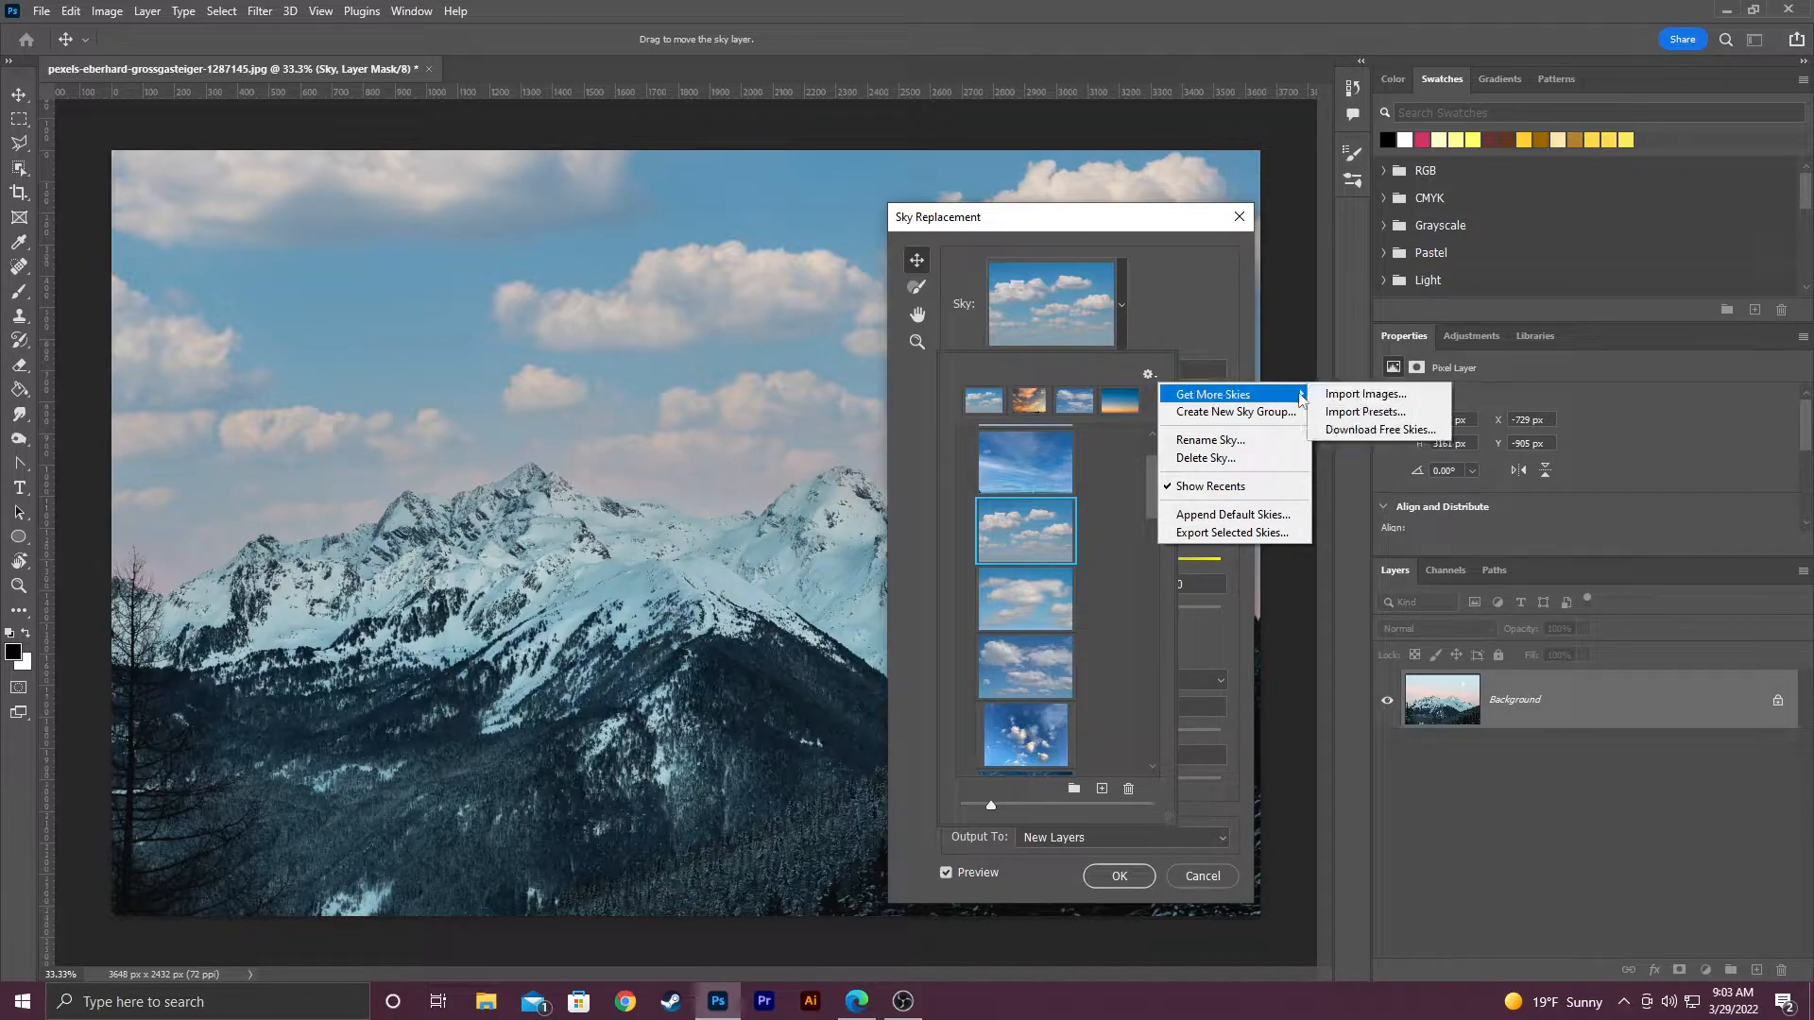
{"action": "left_click", "coordinate": [1365, 431]}
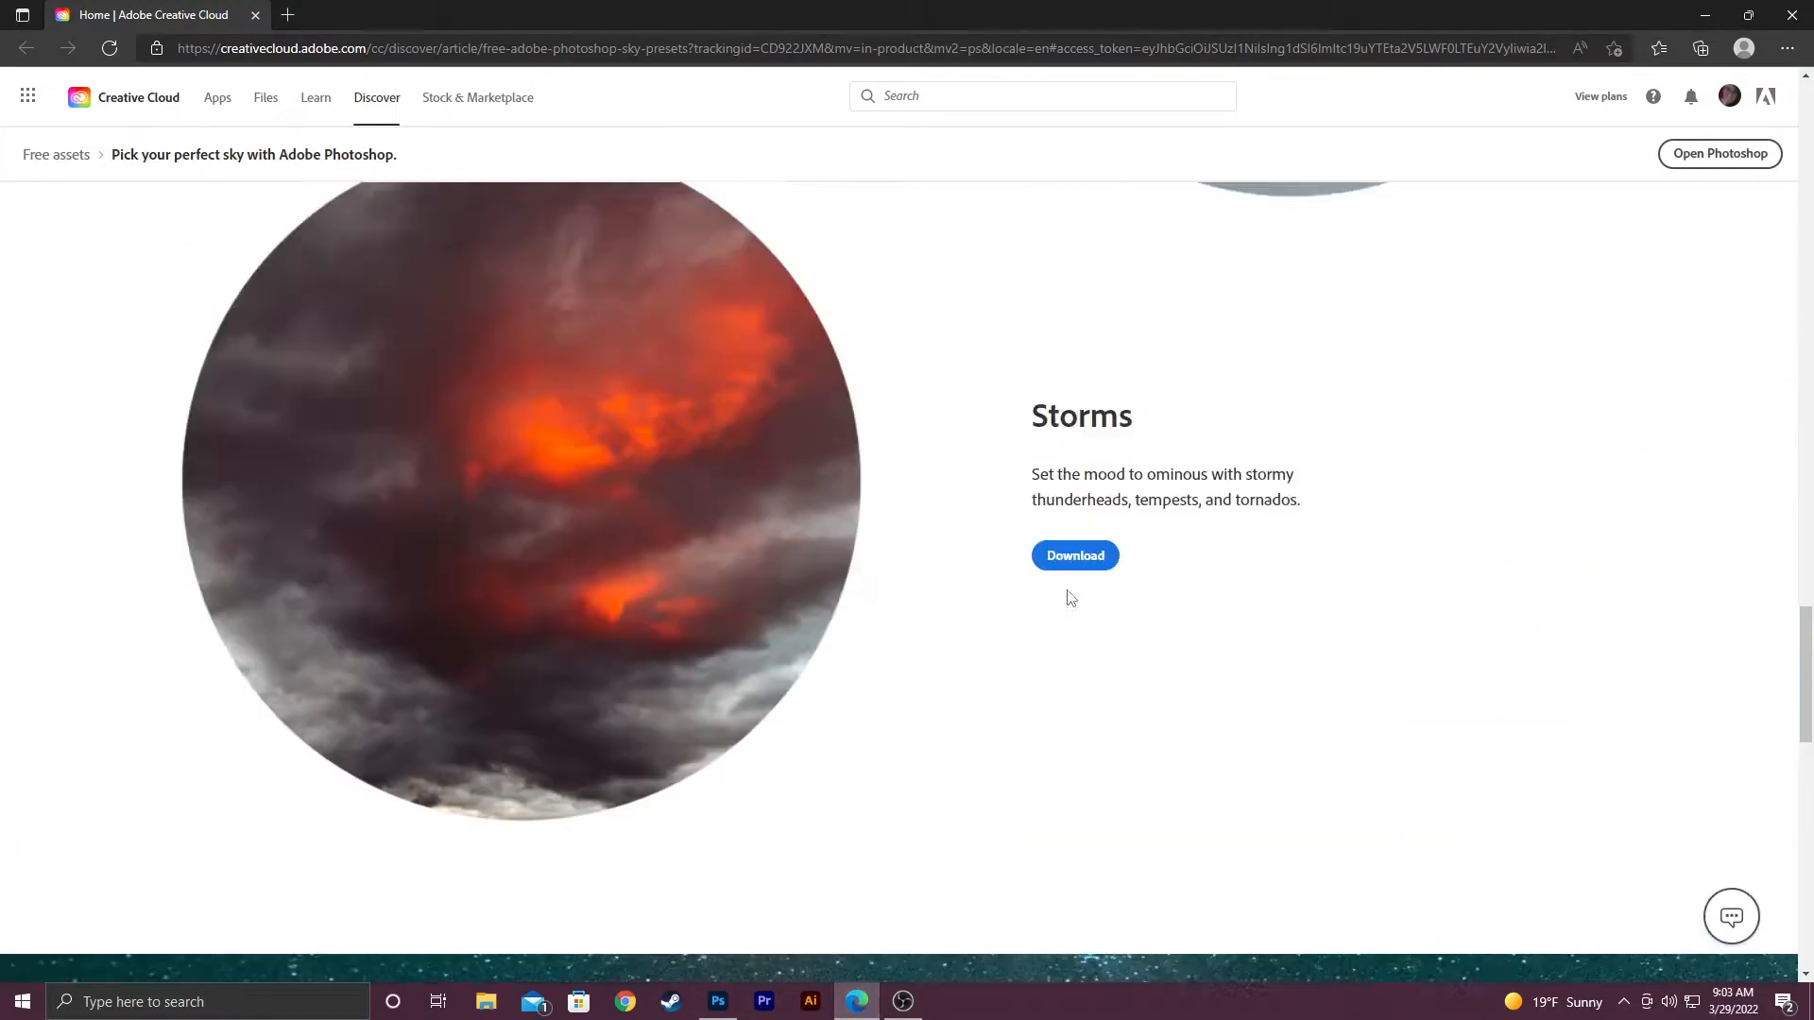
{"action": "scroll", "coordinate": [1068, 598], "scroll_direction": "up", "scroll_amount": 20}
{"action": "scroll", "coordinate": [1058, 603], "scroll_direction": "down", "scroll_amount": 12}
{"action": "scroll", "coordinate": [995, 435], "scroll_direction": "up", "scroll_amount": 3}
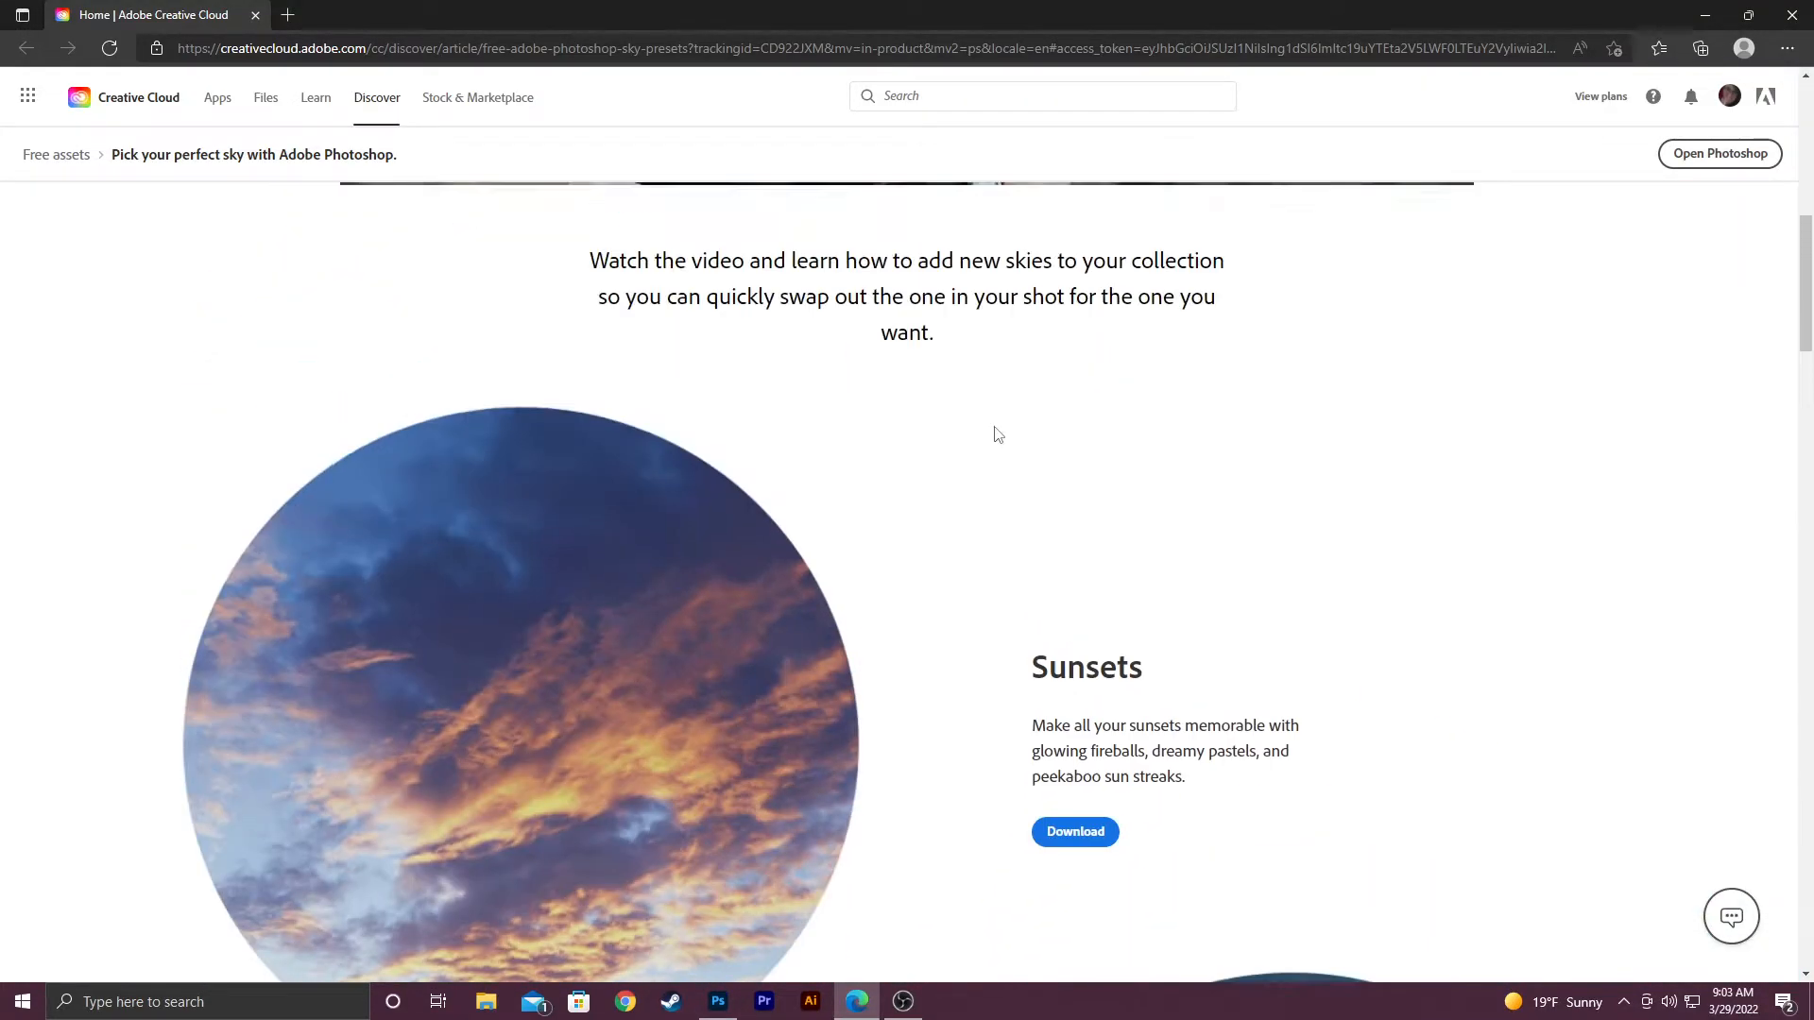
{"action": "scroll", "coordinate": [1011, 444], "scroll_direction": "down", "scroll_amount": 9}
{"action": "scroll", "coordinate": [1092, 749], "scroll_direction": "down", "scroll_amount": 15}
{"action": "scroll", "coordinate": [1011, 669], "scroll_direction": "up", "scroll_amount": 3}
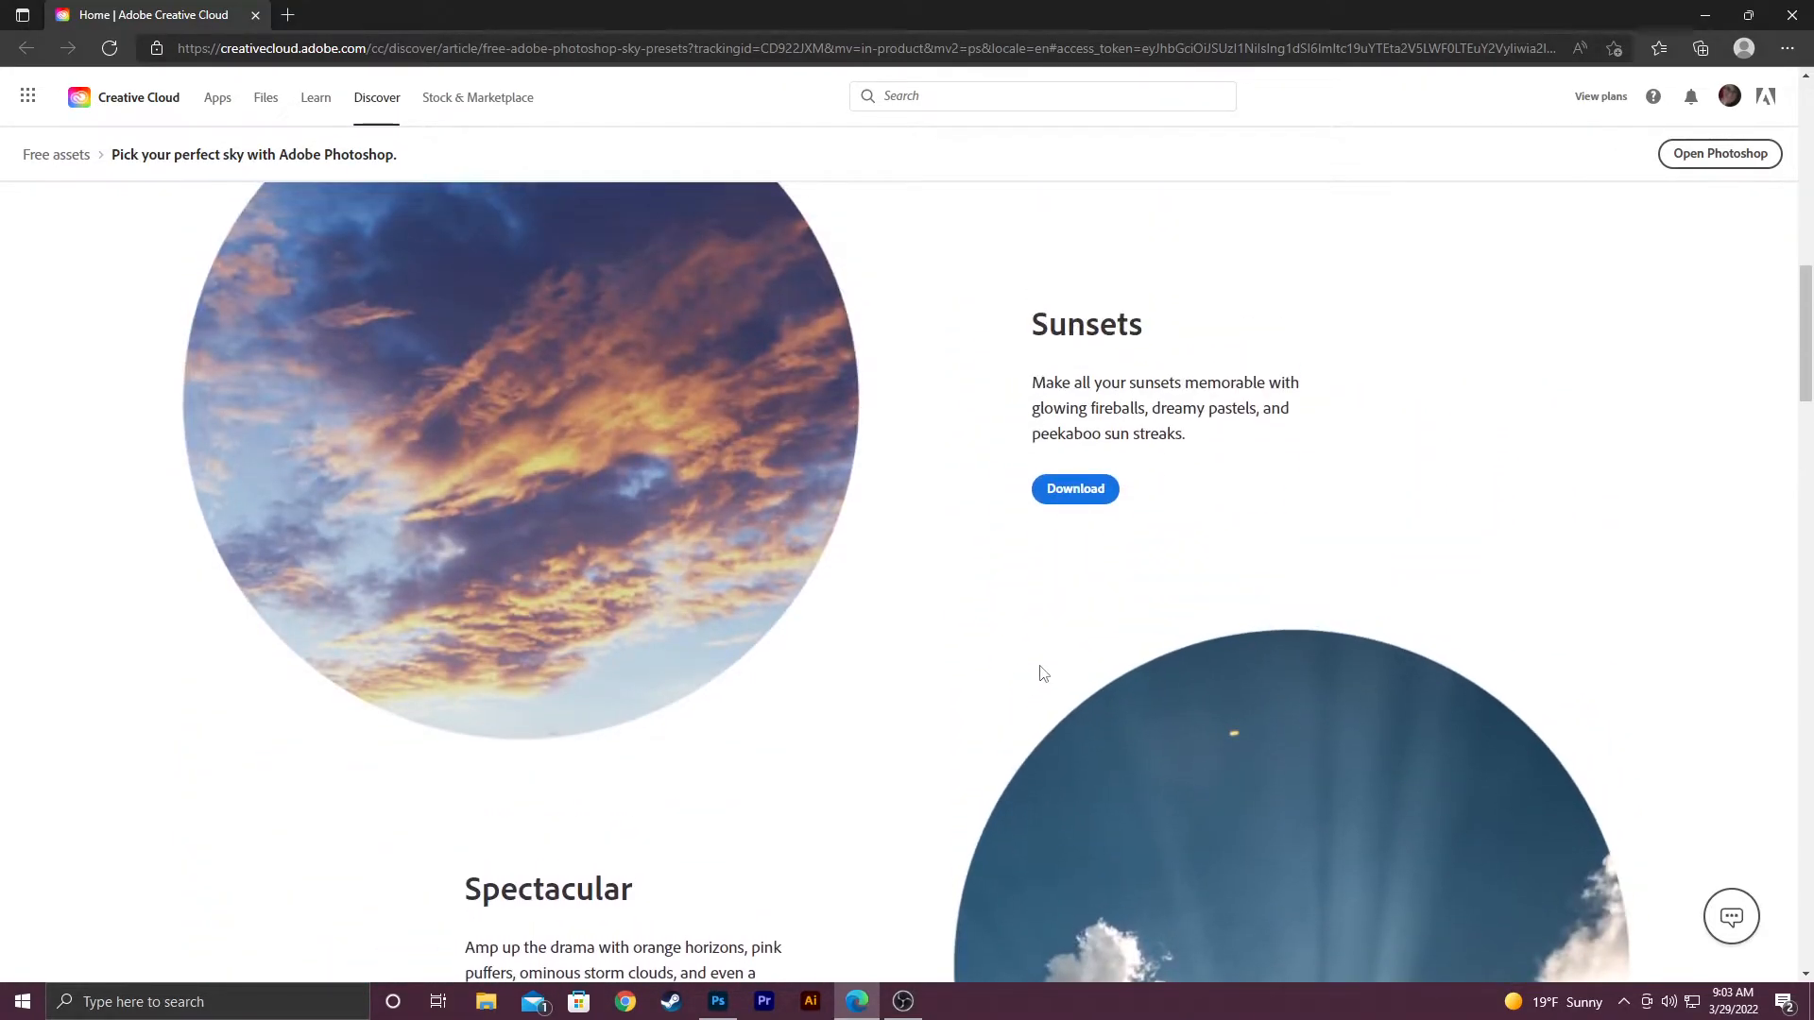
{"action": "scroll", "coordinate": [1016, 434], "scroll_direction": "down", "scroll_amount": 7}
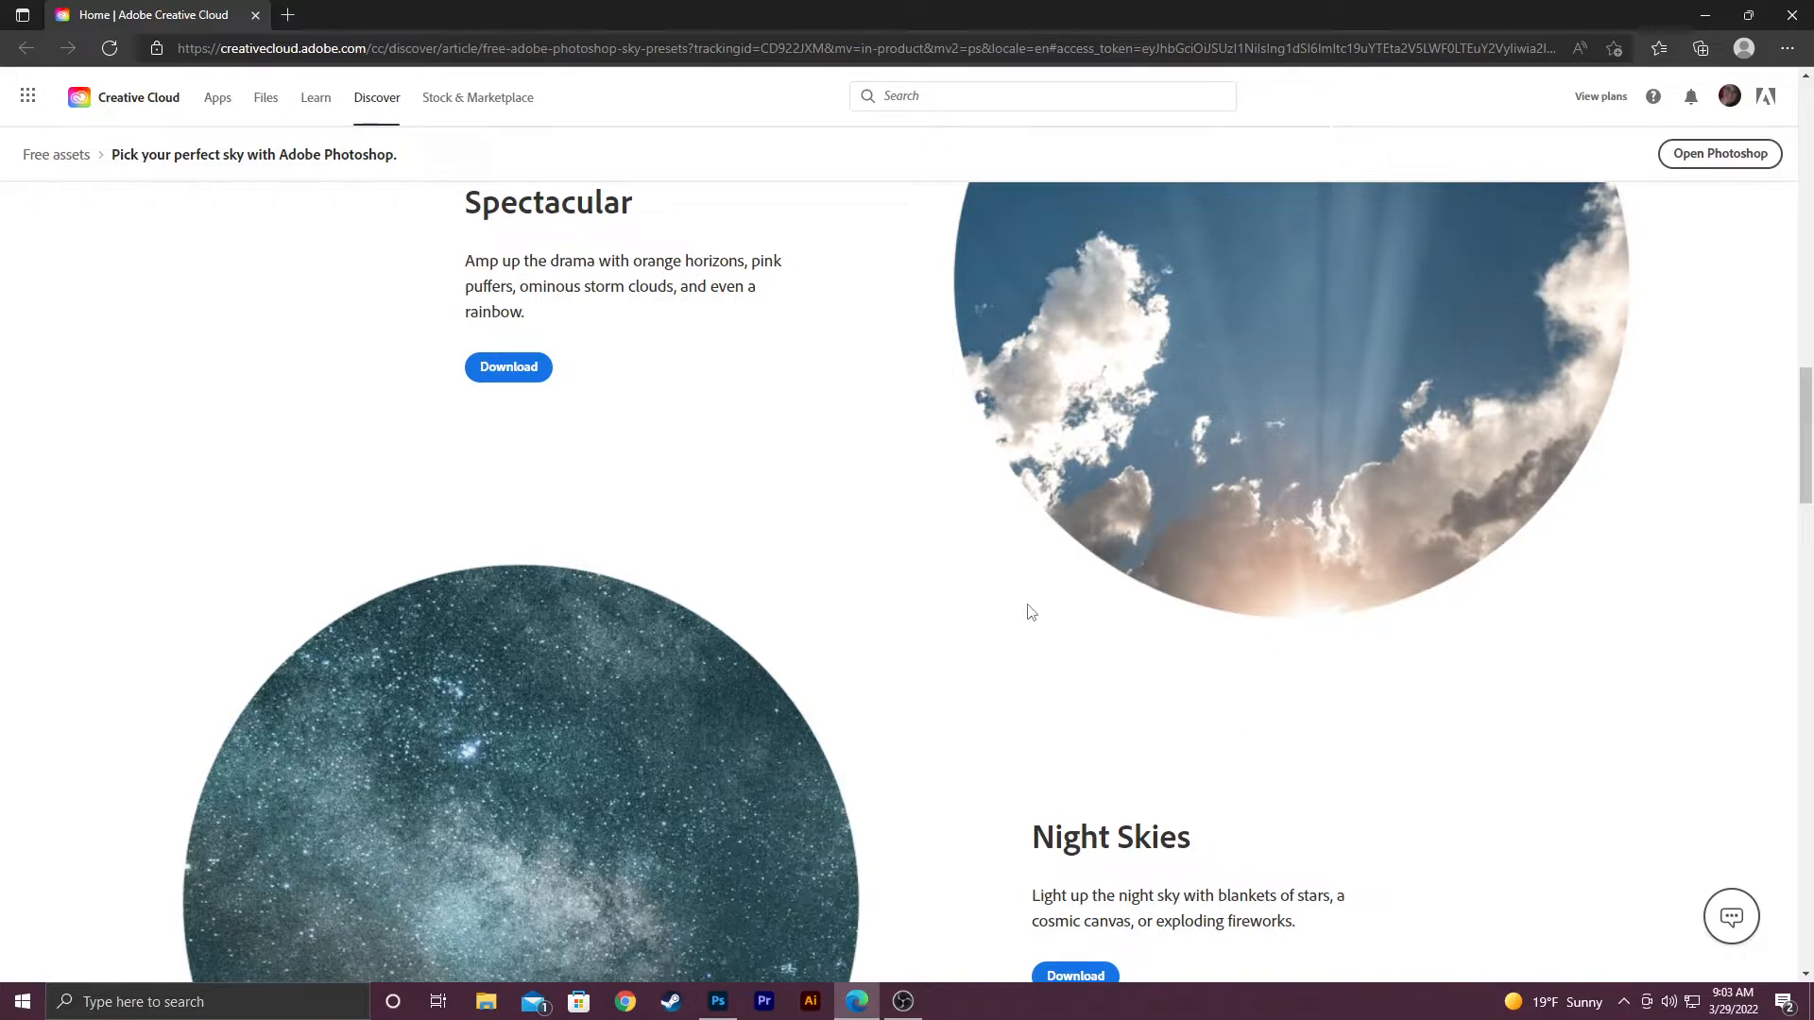
{"action": "left_click", "coordinate": [717, 1000]}
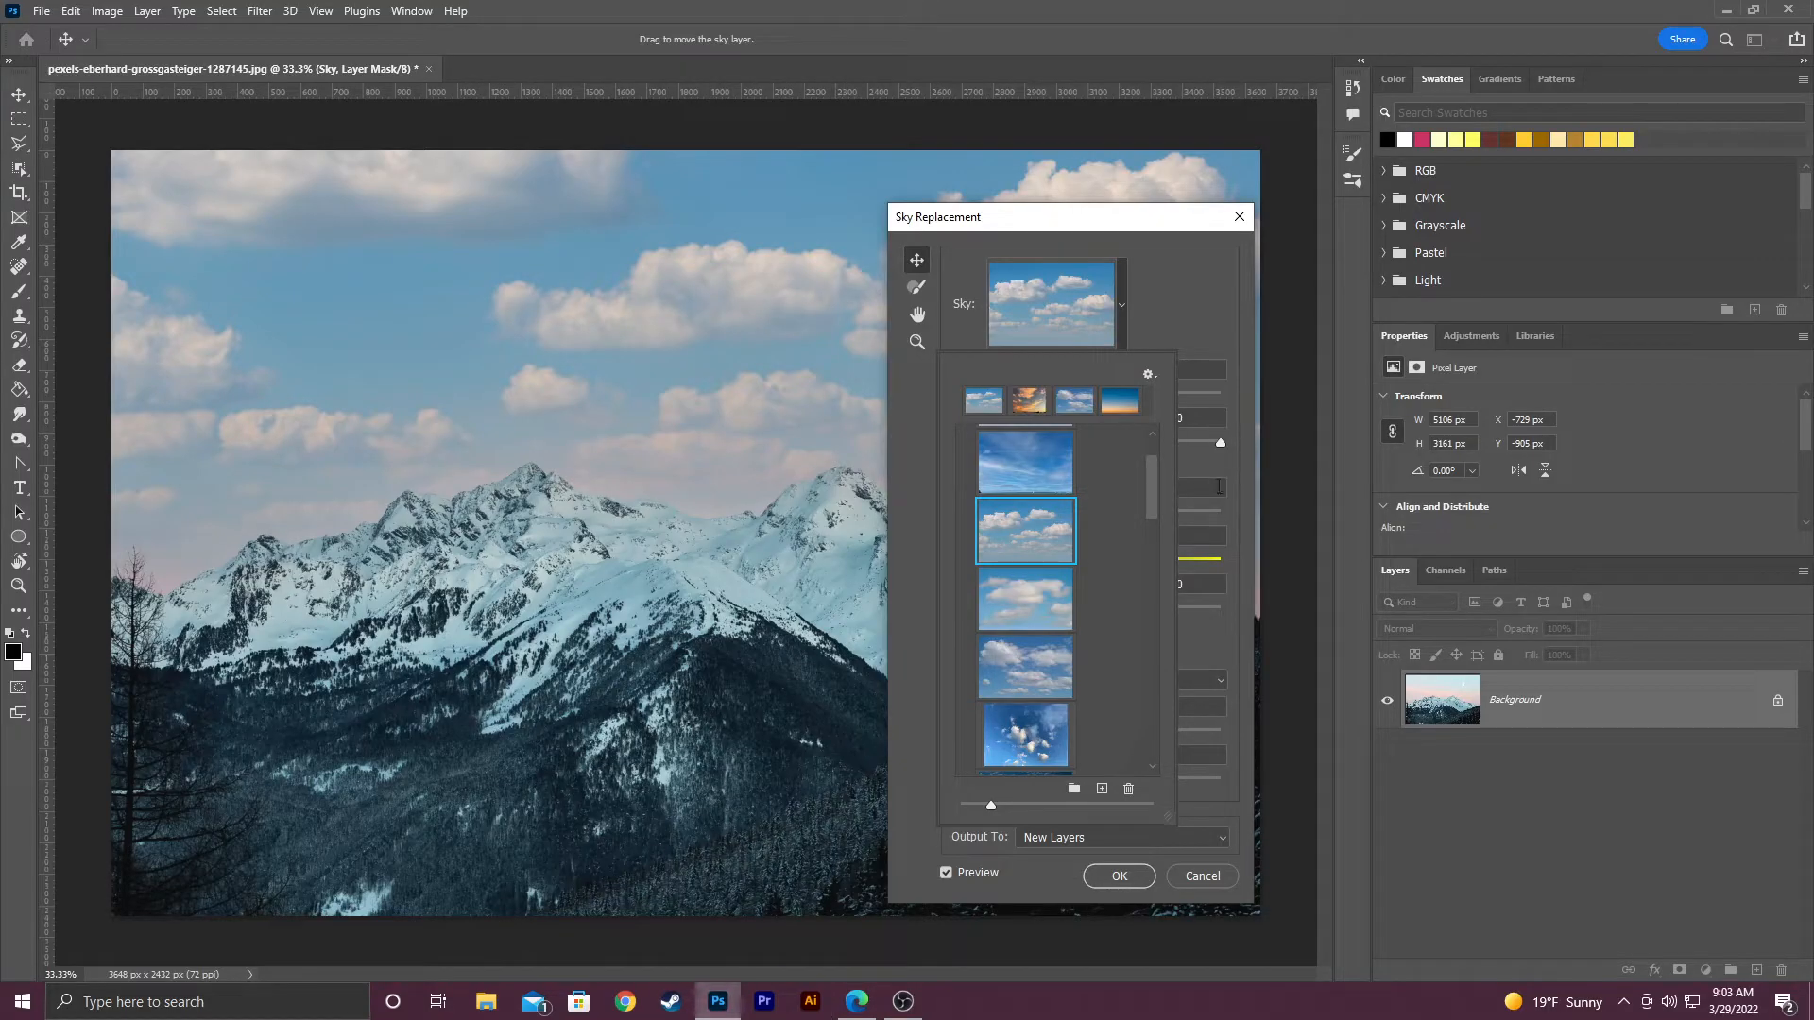
Choose the fourth Sunsets preset, a blue sky with small glowing clouds, as the replacement sky.
{"action": "scroll", "coordinate": [1141, 495], "scroll_direction": "down", "scroll_amount": 1}
{"action": "left_click_drag", "start_coordinate": [1153, 493], "coordinate": [1138, 699]}
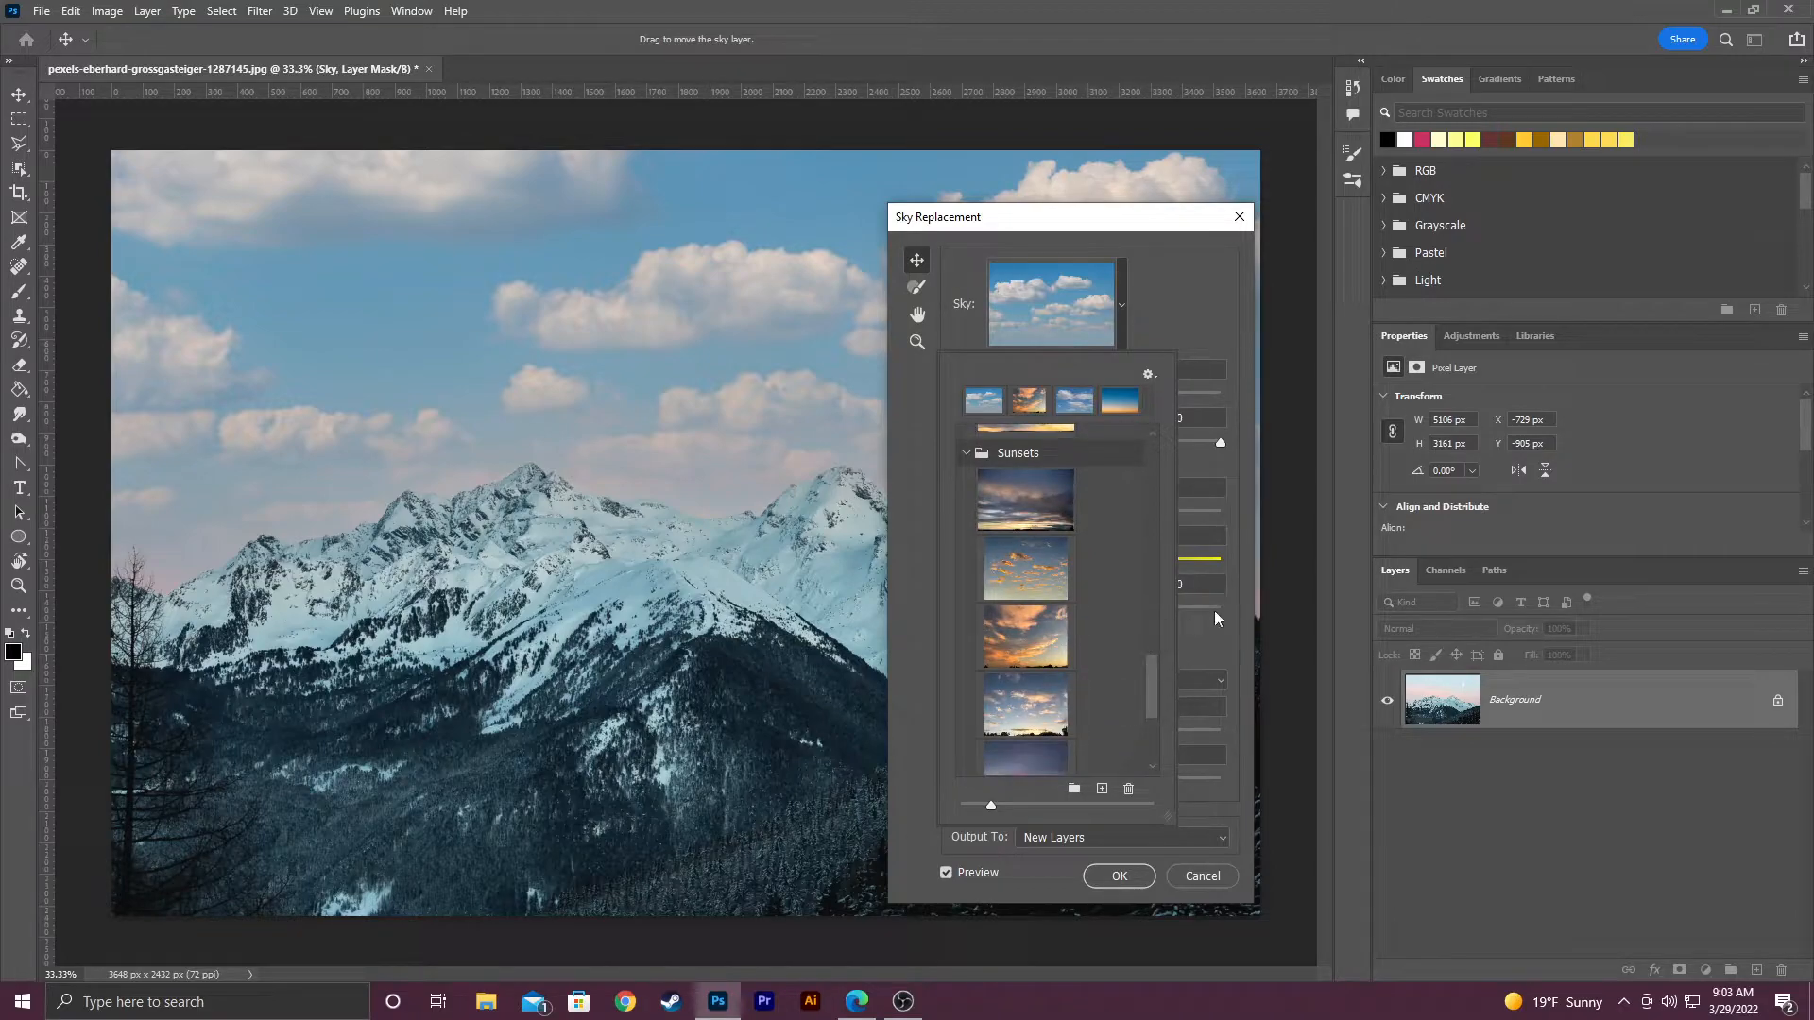
{"action": "scroll", "coordinate": [1058, 613], "scroll_direction": "down", "scroll_amount": 2}
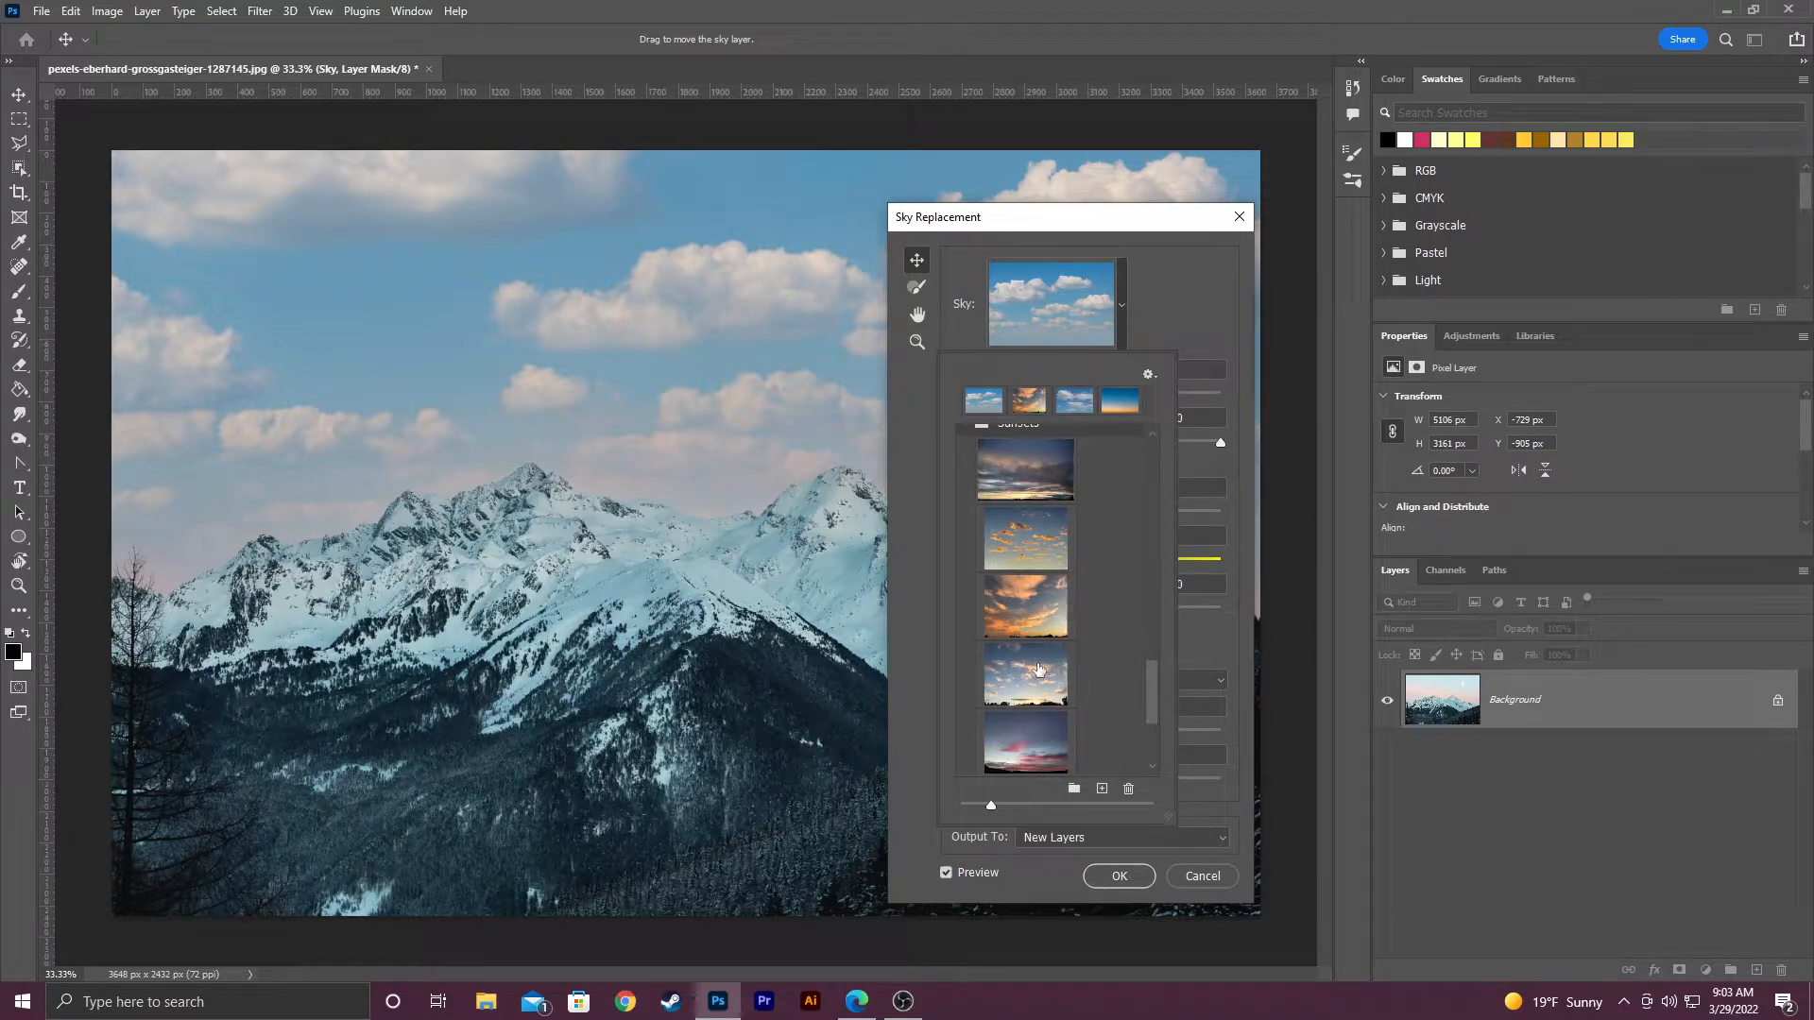
{"action": "left_click", "coordinate": [1035, 742]}
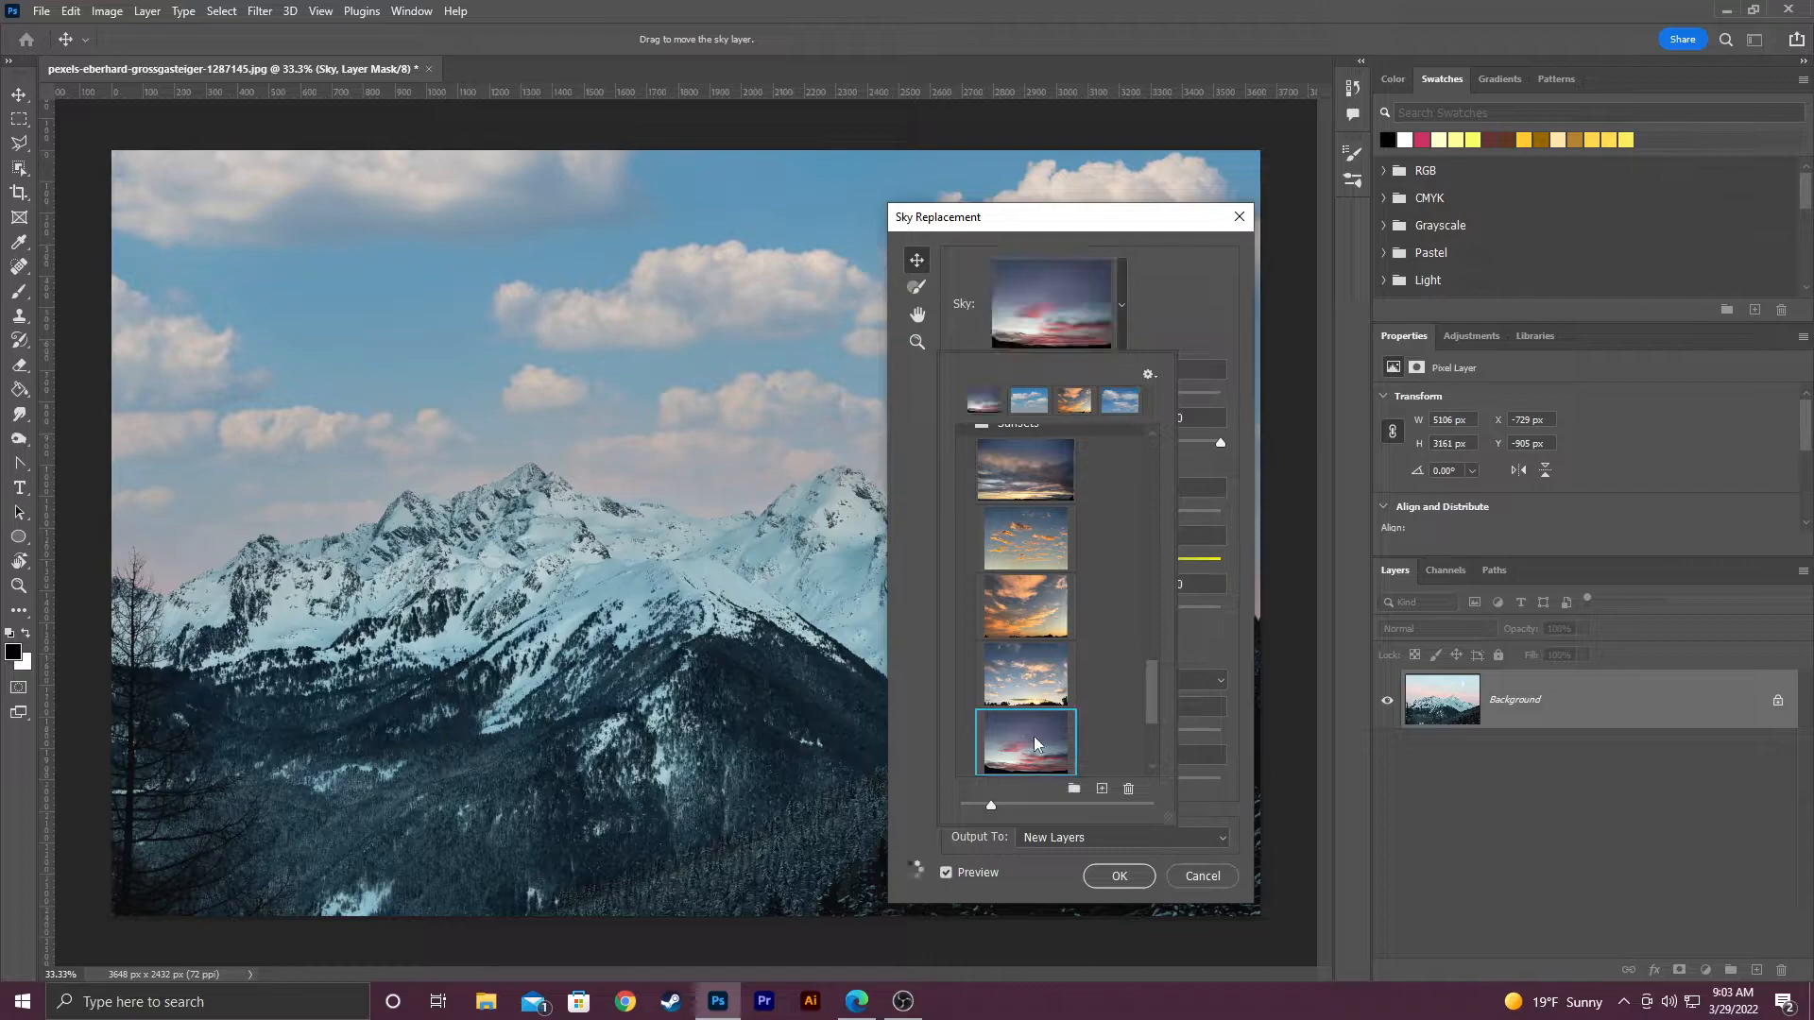
{"action": "left_click", "coordinate": [1026, 673]}
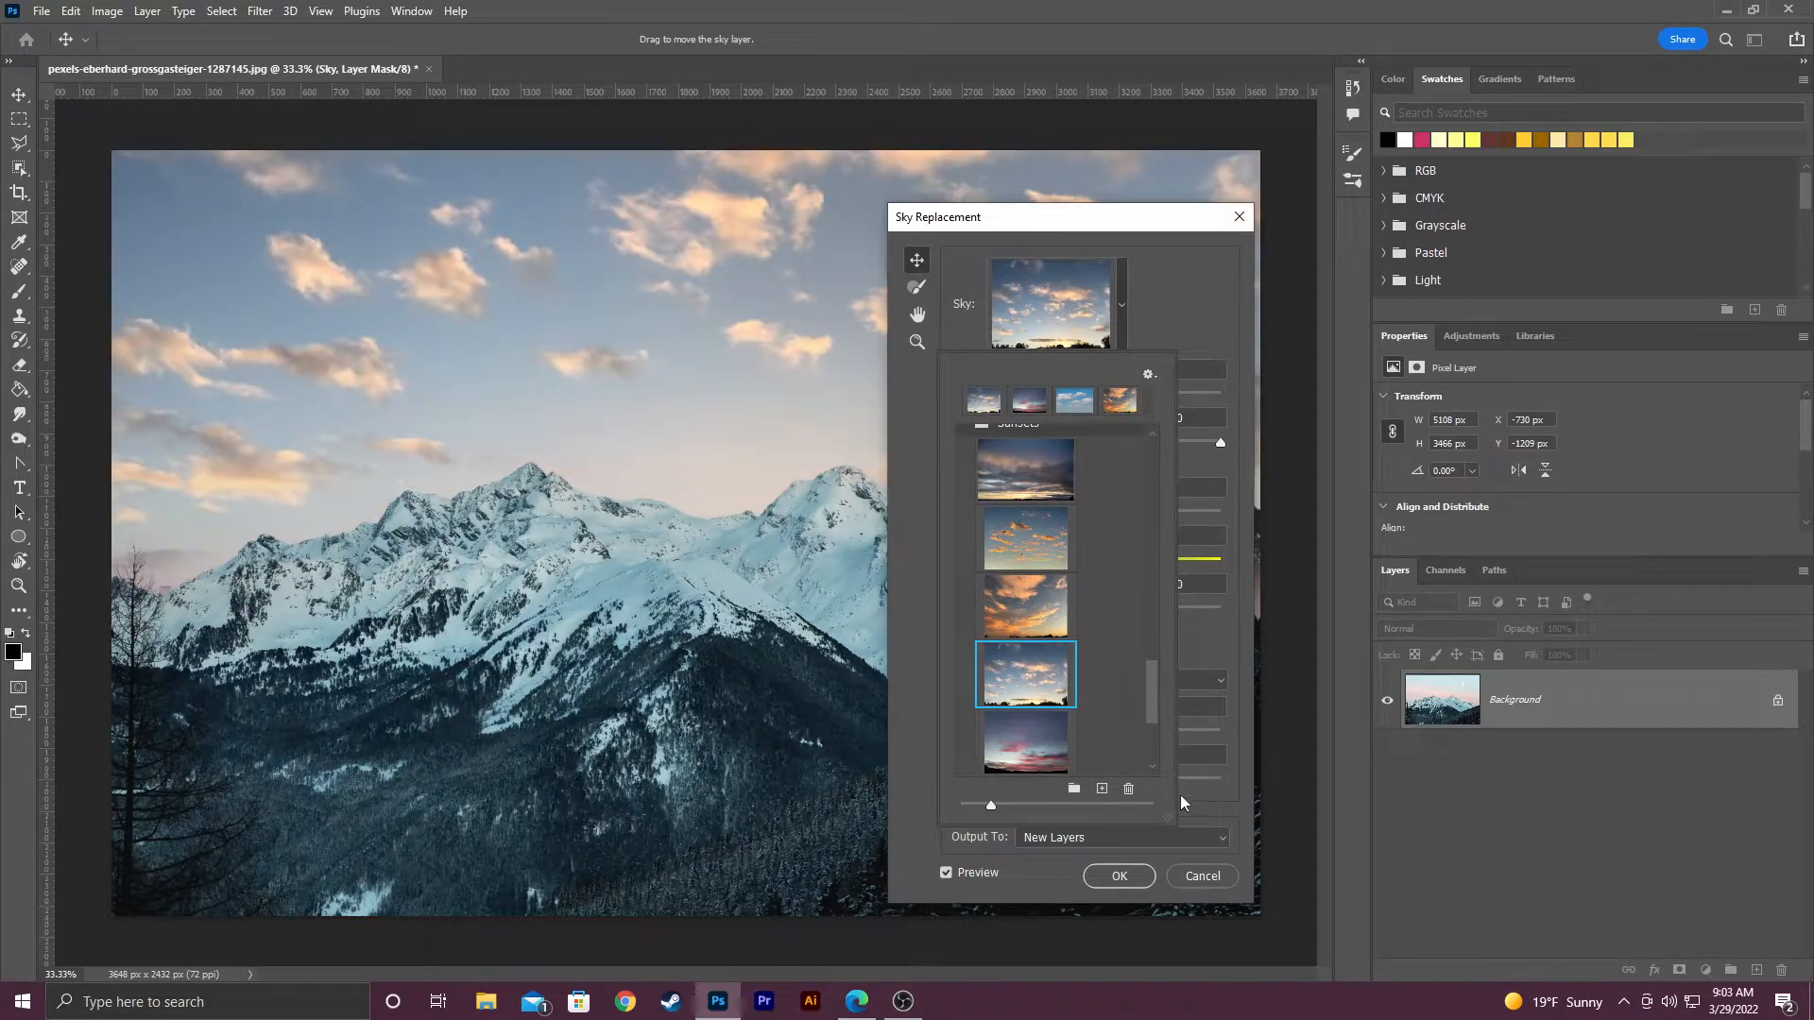
{"action": "left_click", "coordinate": [1150, 375]}
{"action": "left_click", "coordinate": [1150, 375]}
{"action": "left_click", "coordinate": [1245, 752]}
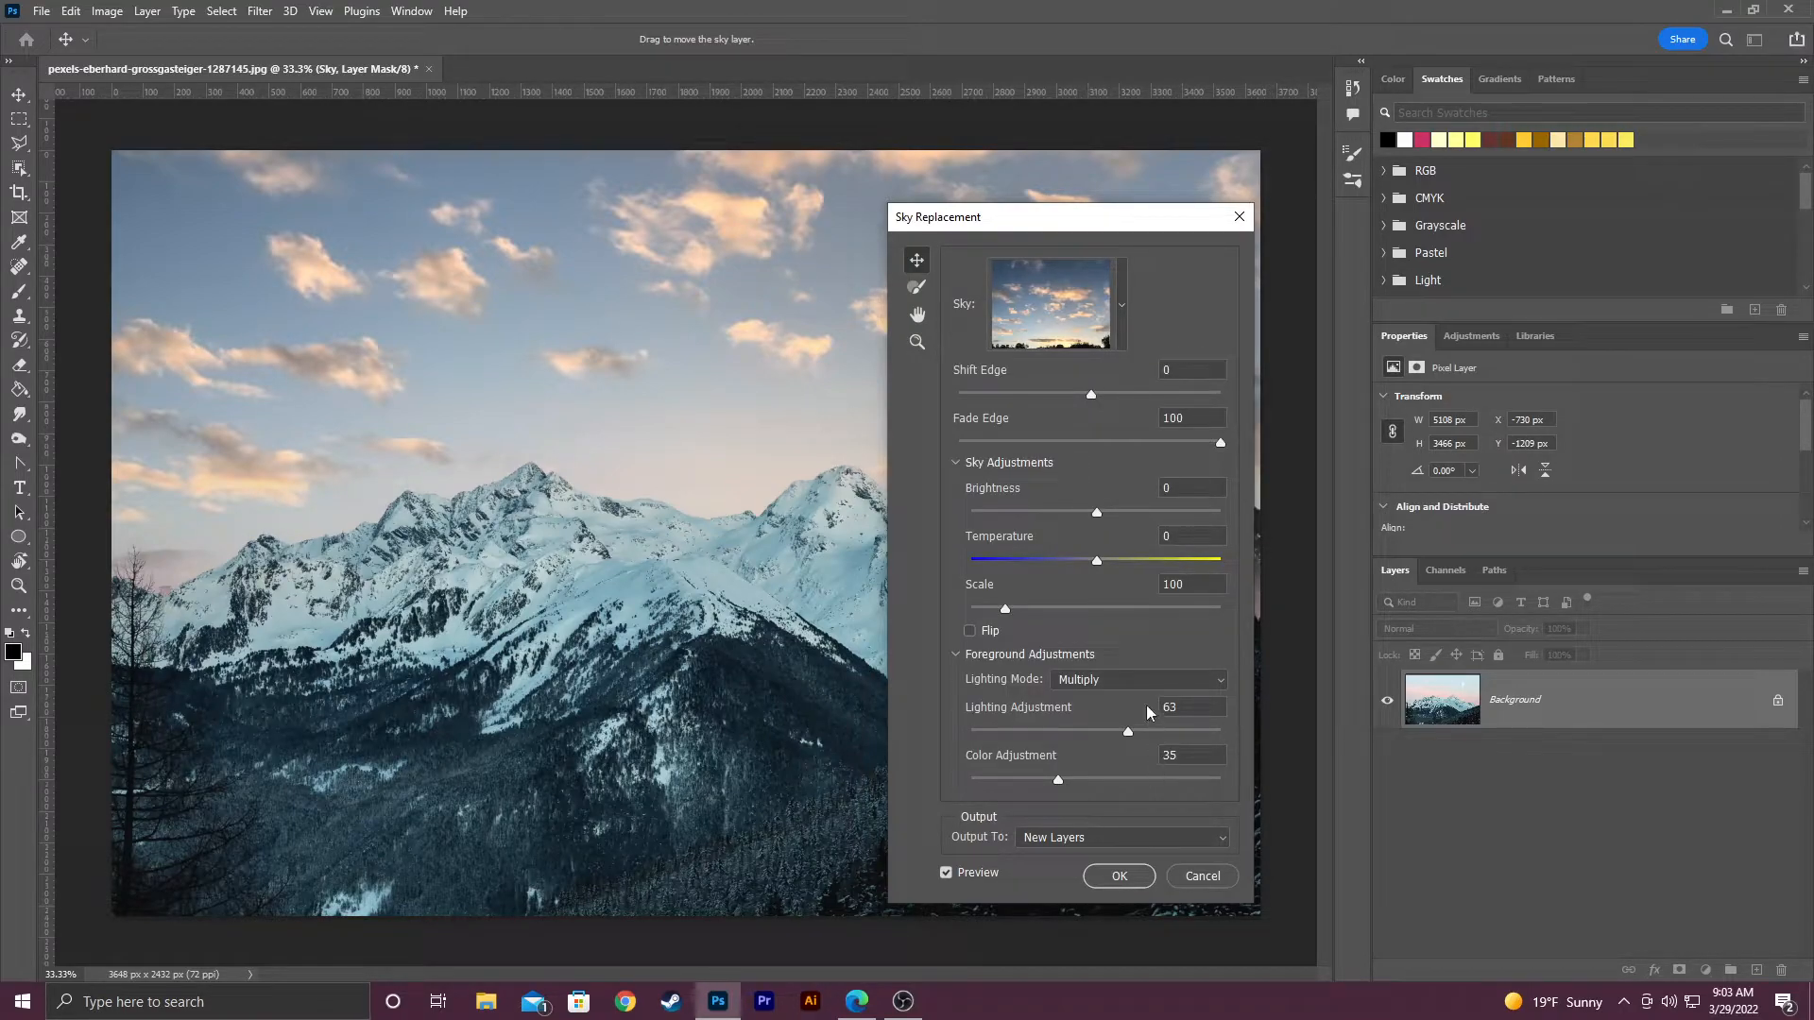
Move the Sky Replacement dialog off the photo and set the sky's brightness to 27 and temperature to -49.
{"action": "left_click_drag", "start_coordinate": [1116, 216], "coordinate": [1417, 187]}
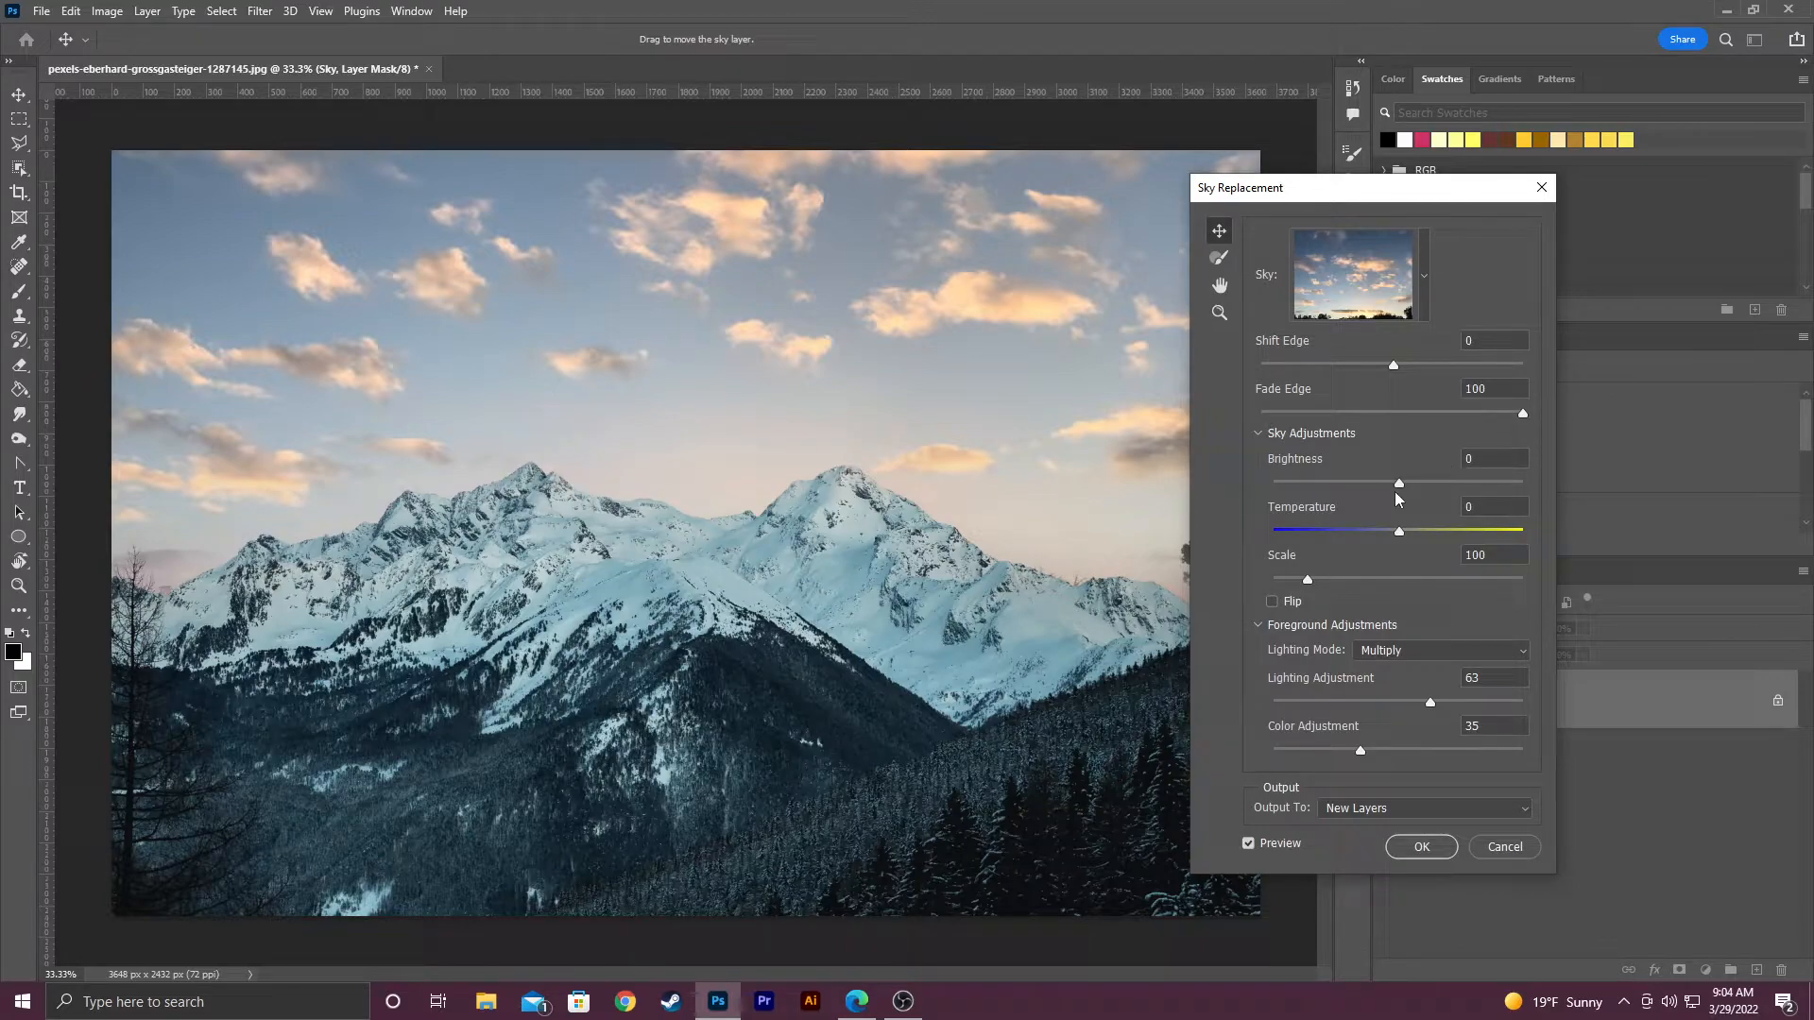
{"action": "left_click_drag", "start_coordinate": [1427, 481], "coordinate": [1432, 481]}
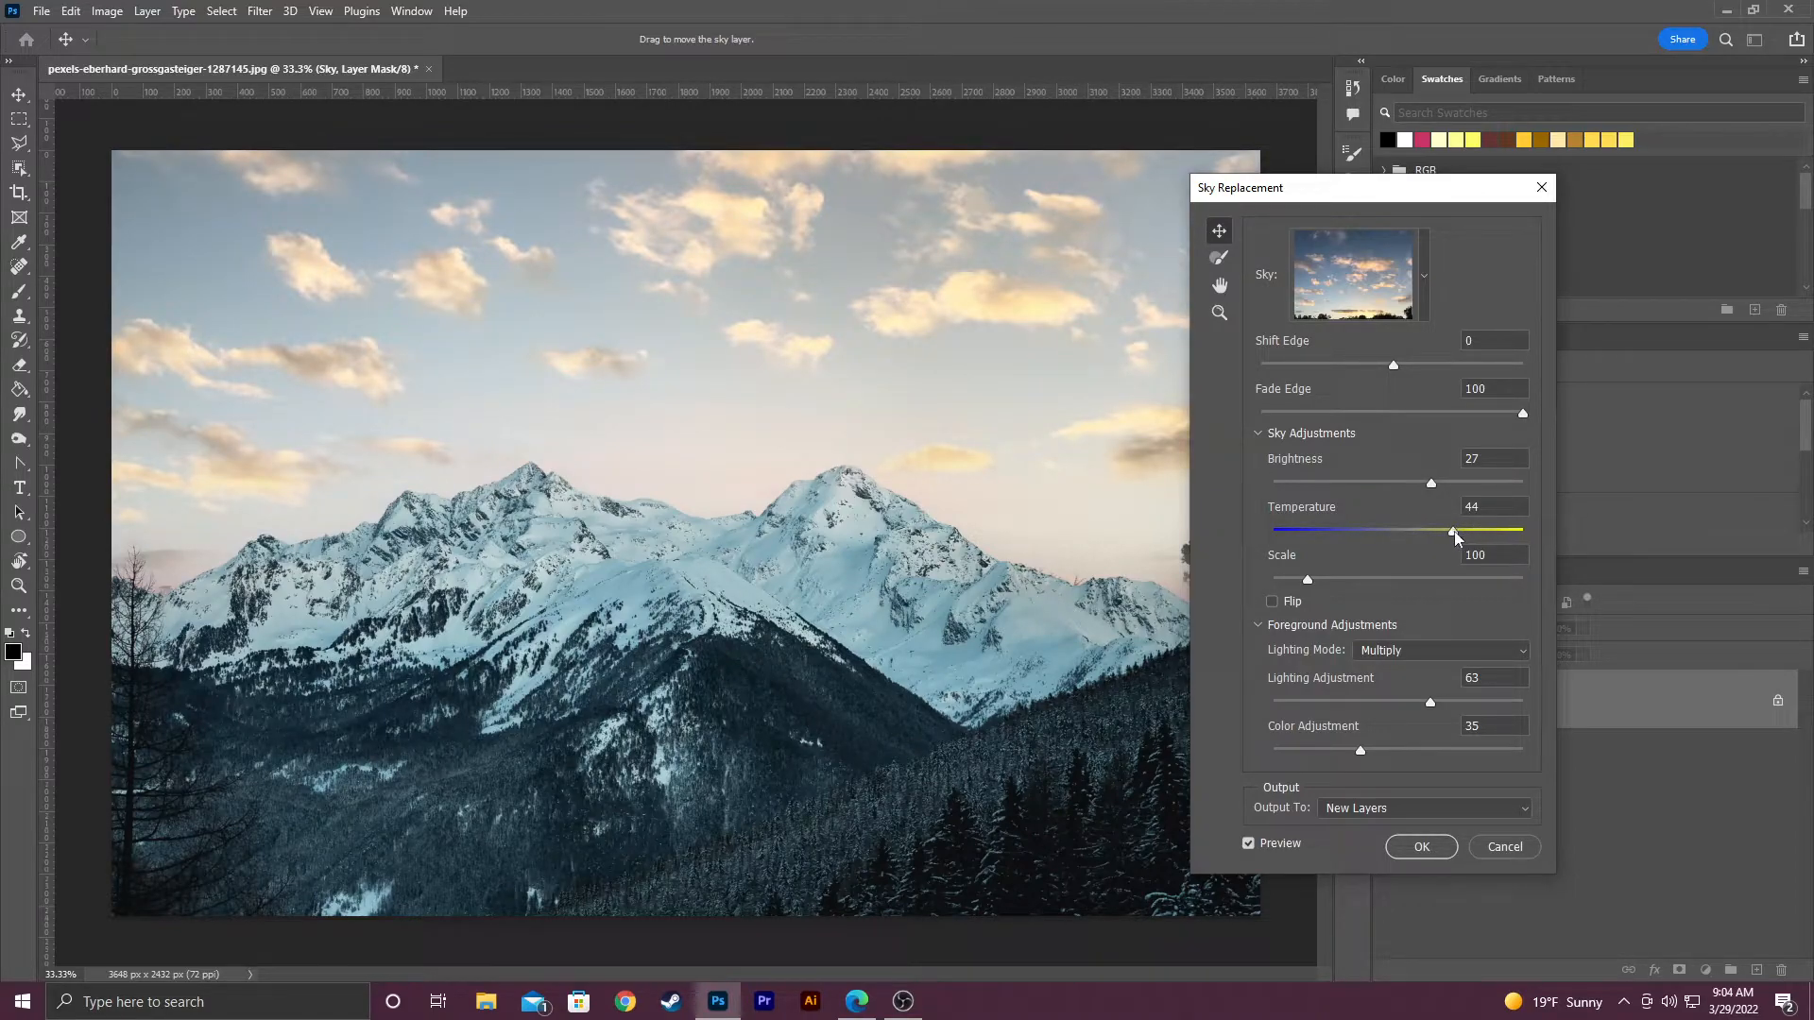
{"action": "left_click_drag", "start_coordinate": [1476, 538], "coordinate": [1357, 527]}
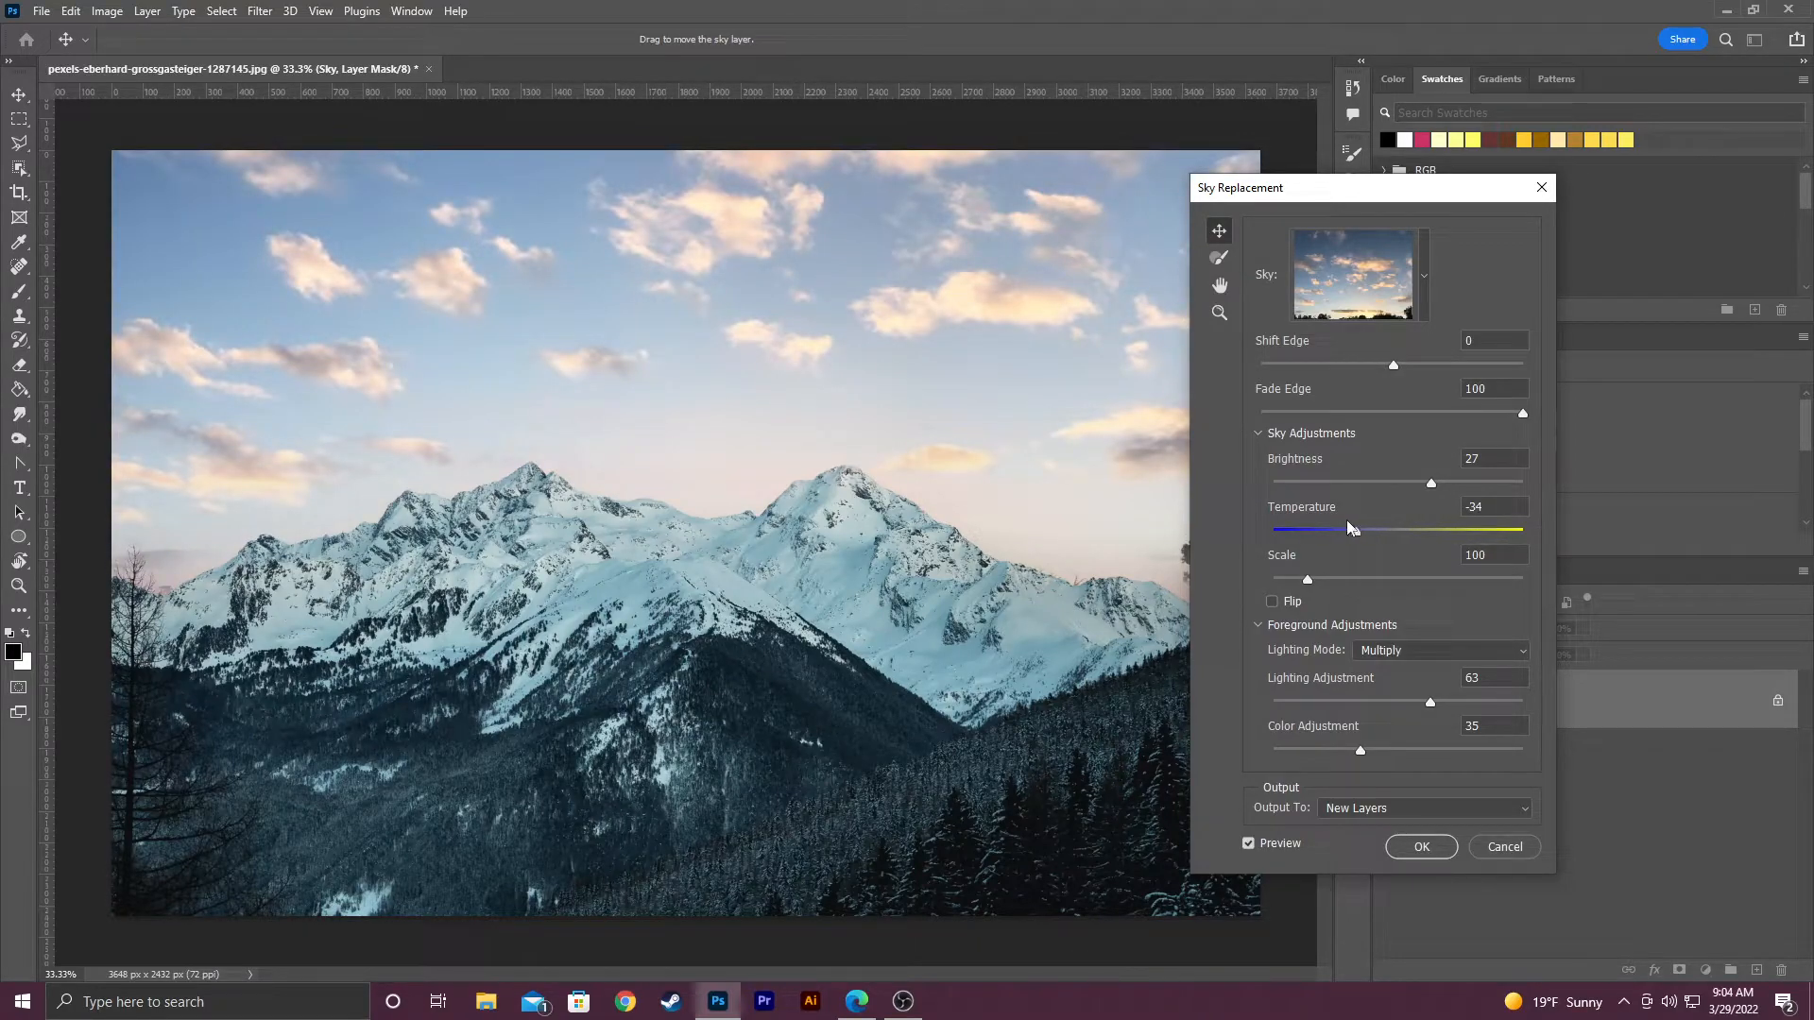
{"action": "left_click_drag", "start_coordinate": [1358, 531], "coordinate": [1338, 536]}
Try flipping the replacement sky, restore its original orientation, and set its scale to 105.
{"action": "left_click", "coordinate": [1272, 602]}
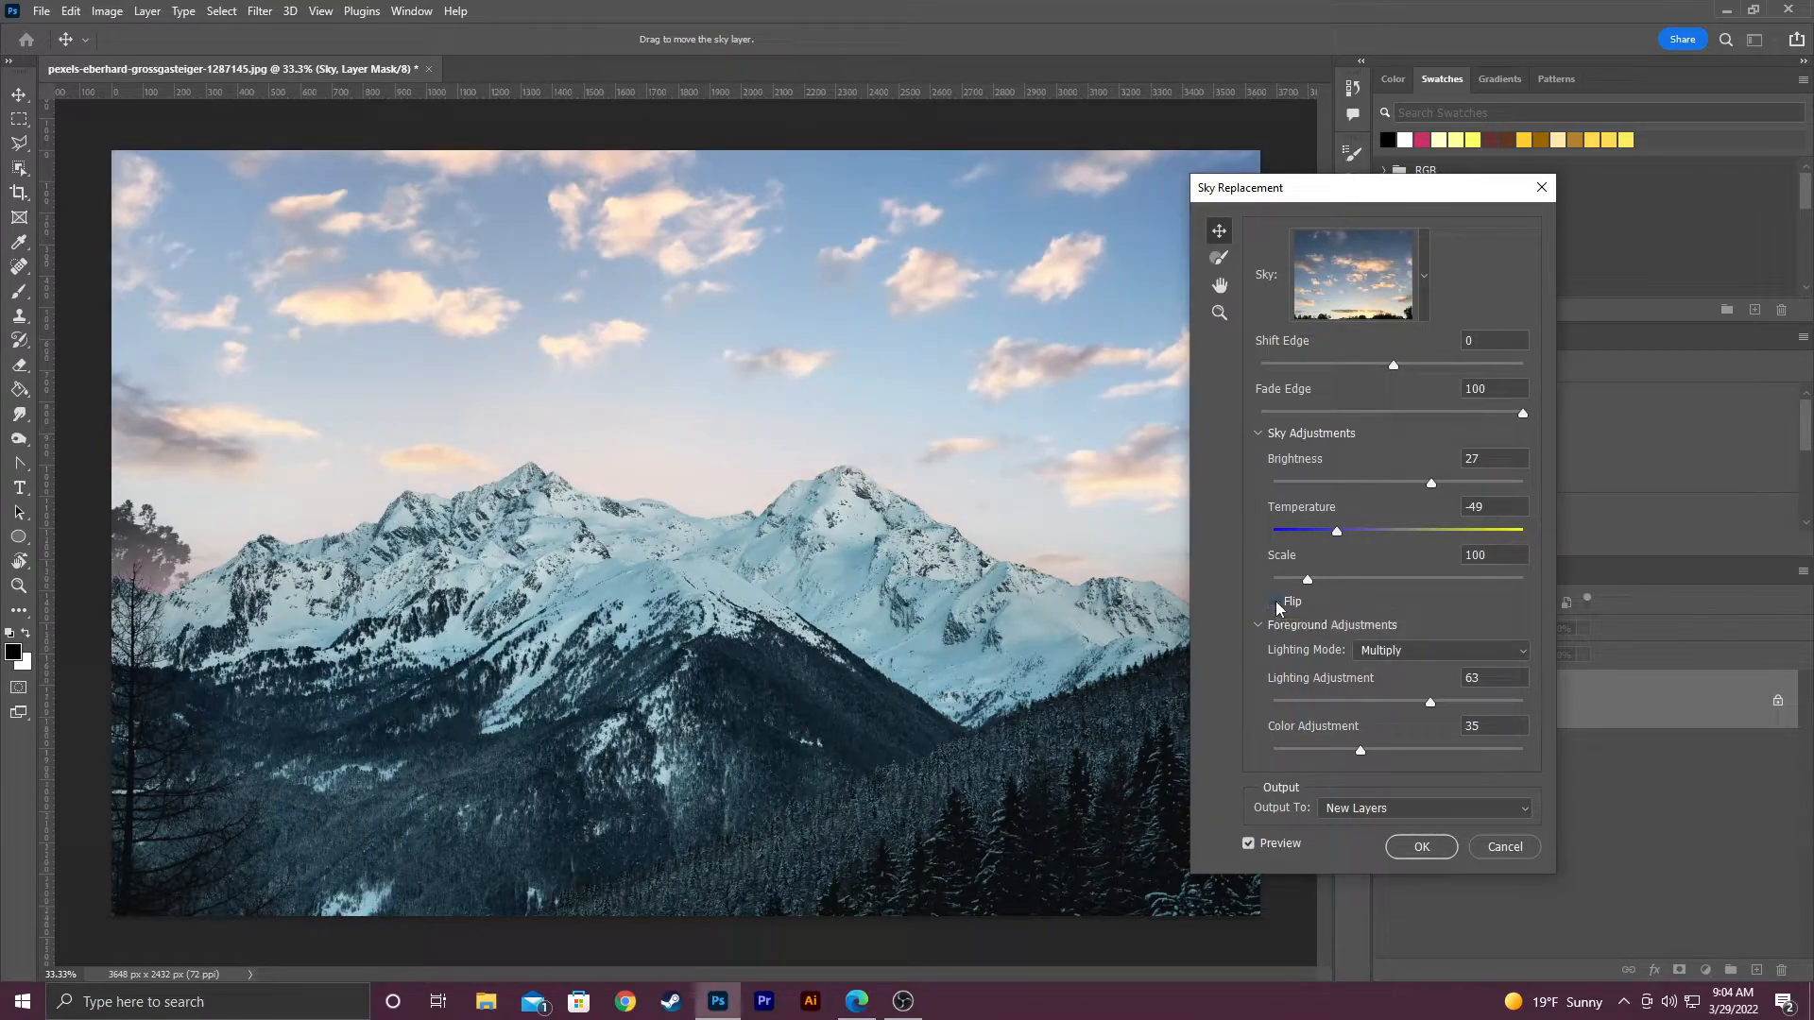
{"action": "left_click_drag", "start_coordinate": [1311, 578], "coordinate": [1243, 572]}
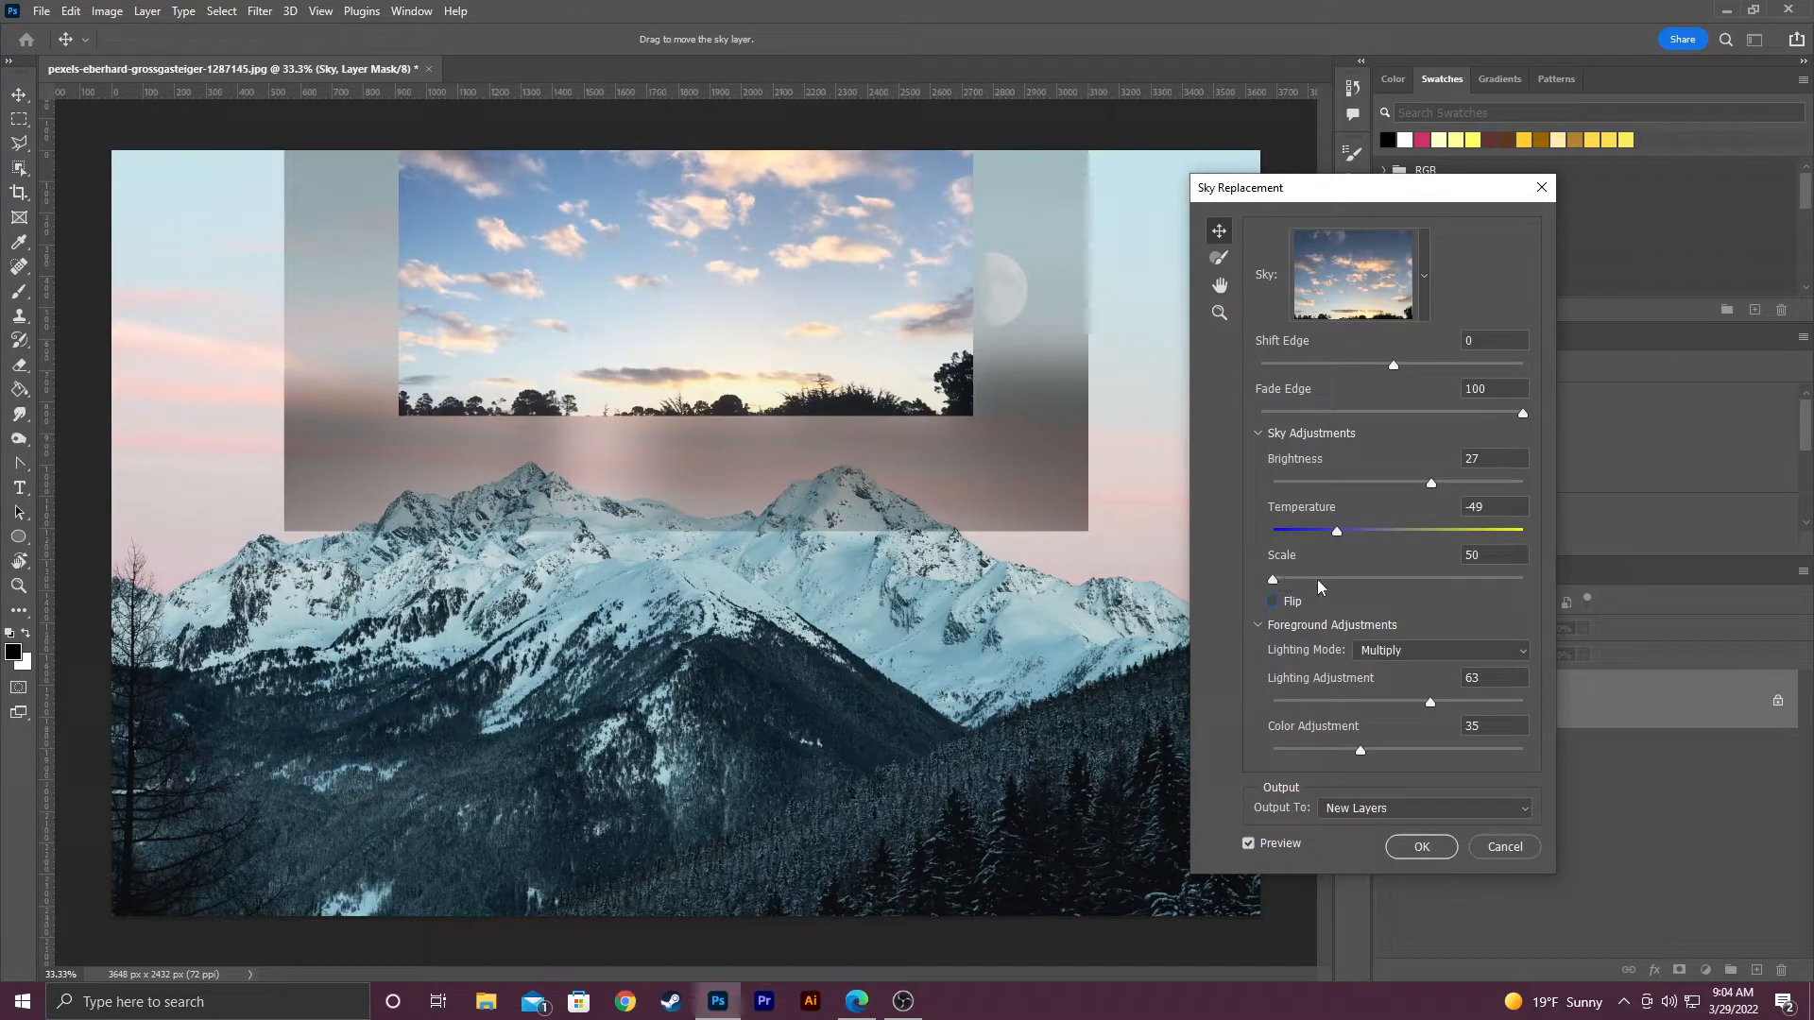
{"action": "left_click", "coordinate": [1312, 578]}
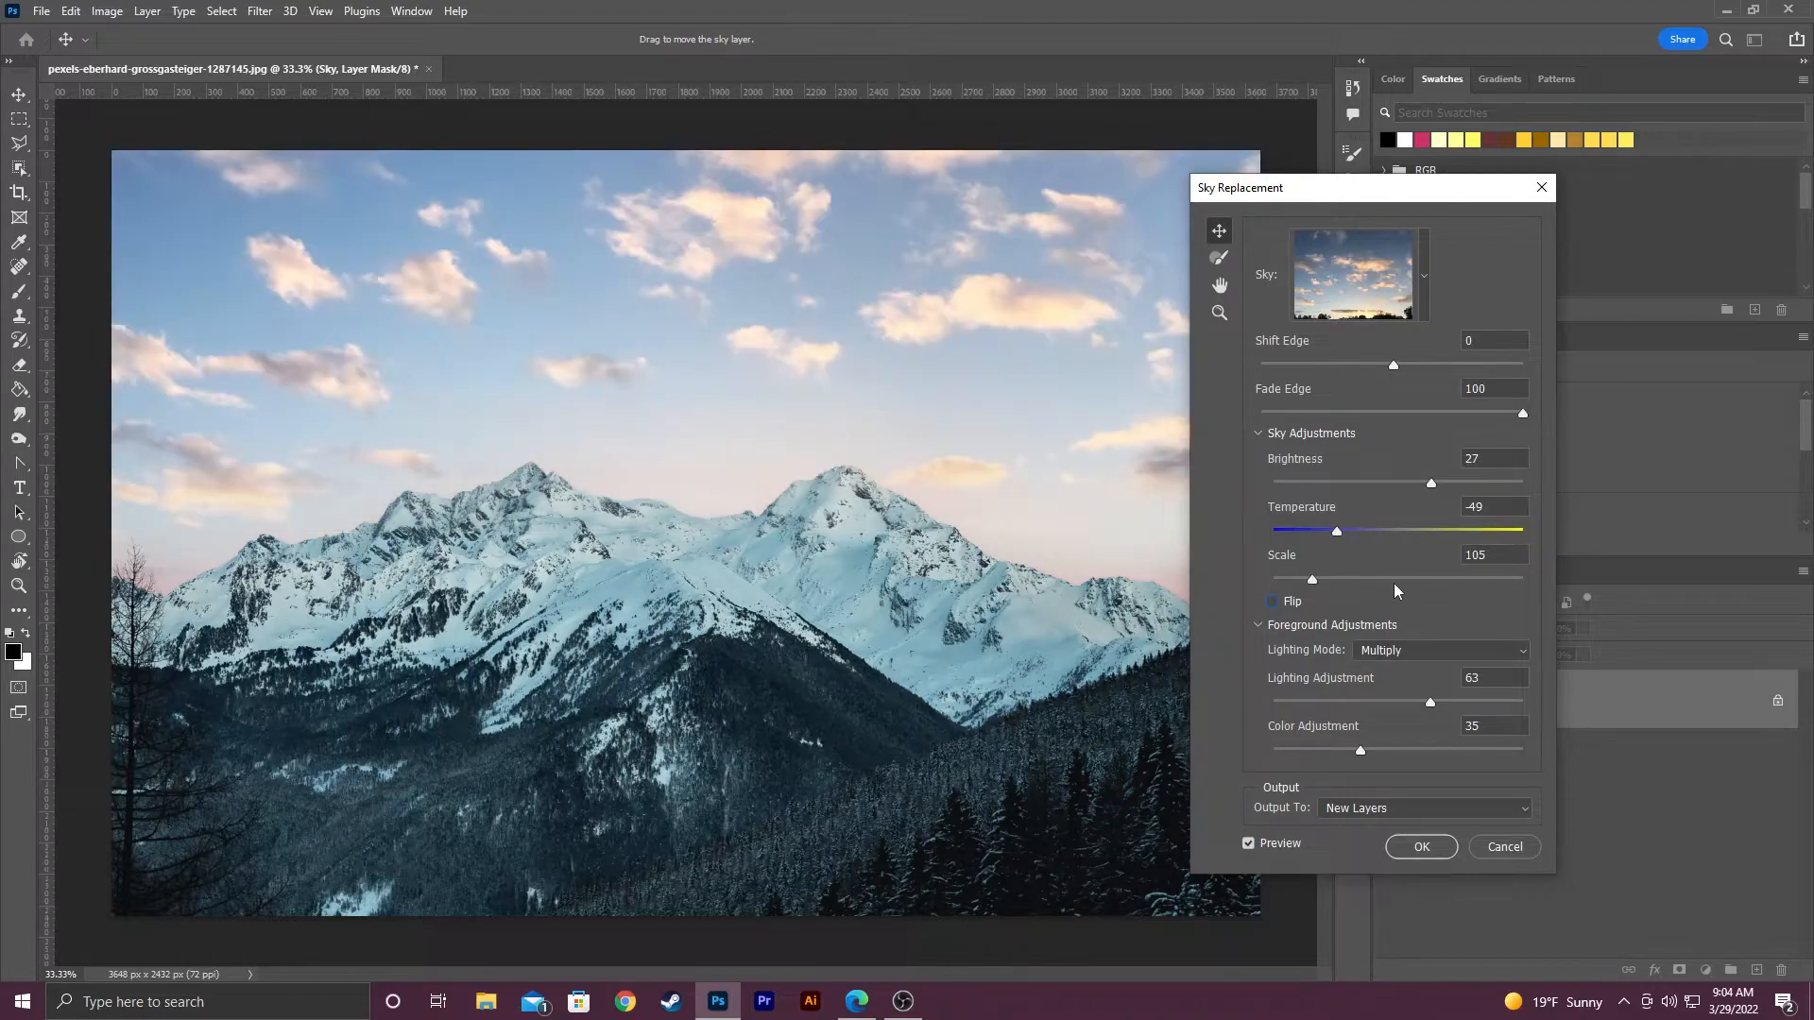
Try Screen as the foreground lighting mode and return it to Multiply.
{"action": "left_click", "coordinate": [1406, 652]}
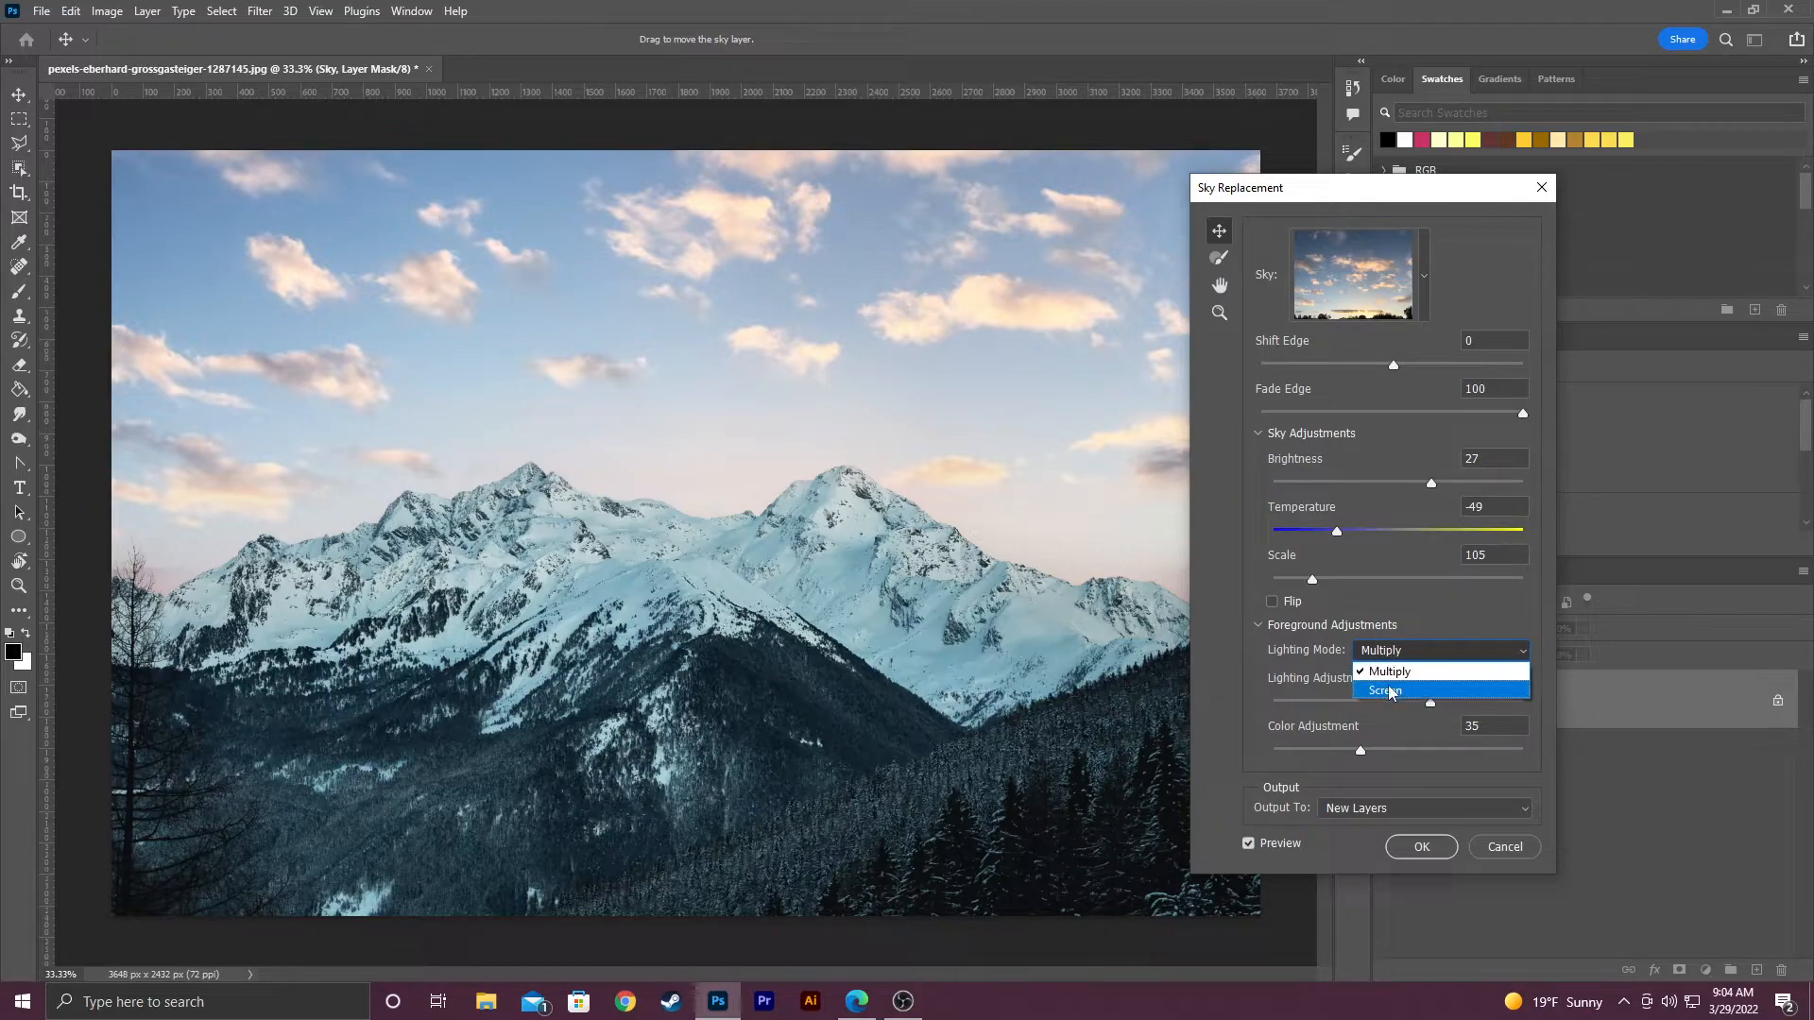
{"action": "left_click", "coordinate": [1386, 692]}
{"action": "left_click", "coordinate": [1404, 656]}
{"action": "left_click", "coordinate": [1407, 671]}
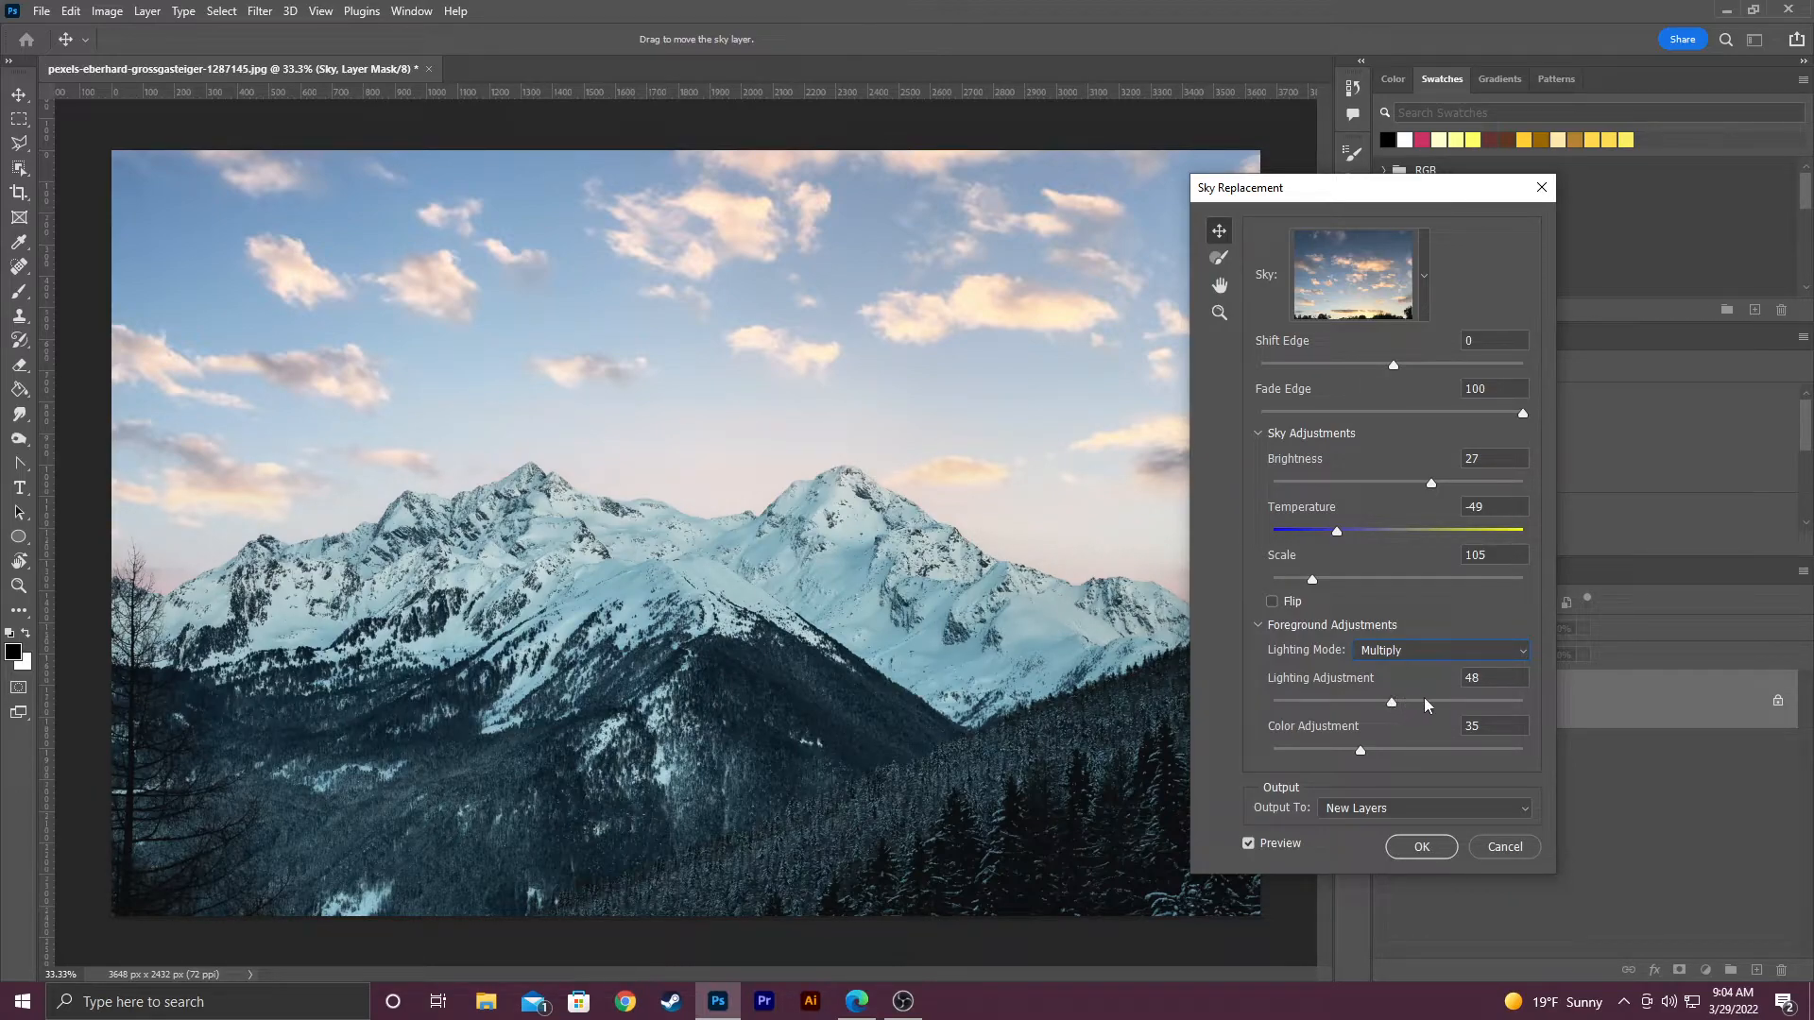
Adjust the foreground lighting strength and apply the sky replacement with output to new layers.
{"action": "left_click_drag", "start_coordinate": [1401, 704], "coordinate": [1358, 750]}
{"action": "left_click", "coordinate": [1424, 843]}
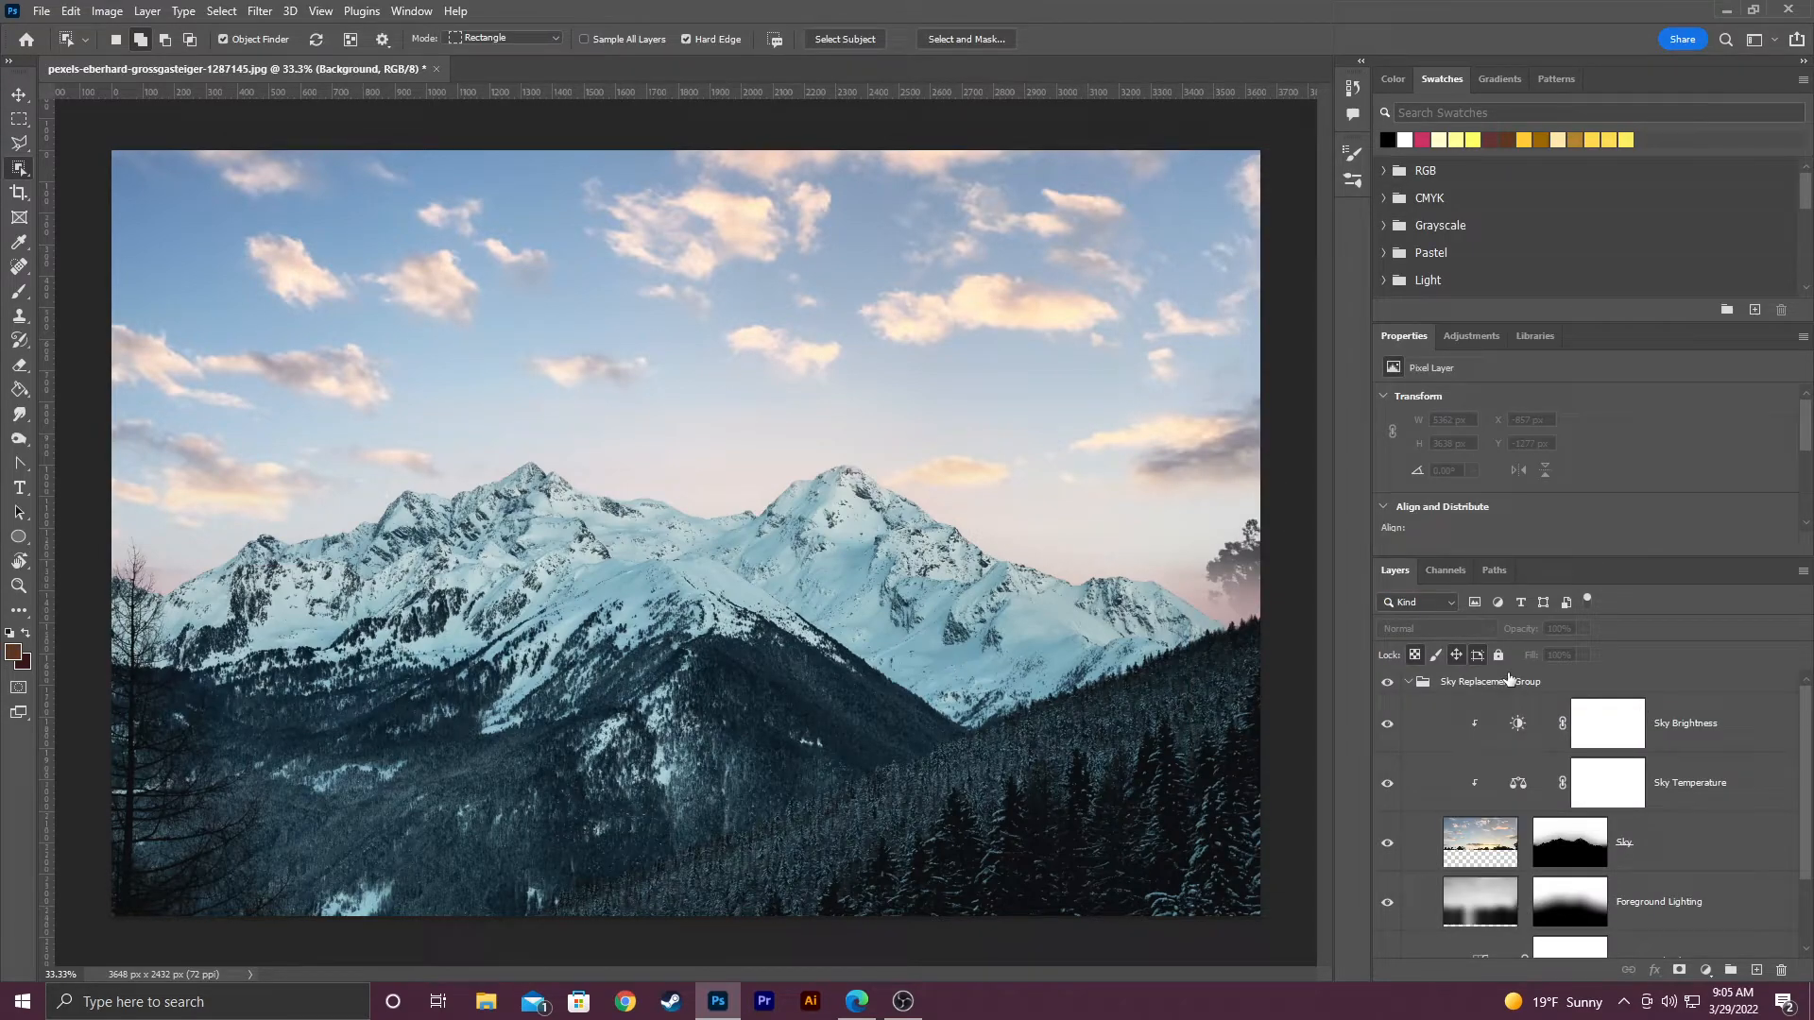
Toggle the visibility of the Foreground Lighting, Sky and Sky Brightness layers to examine what each contributes to the image.
{"action": "scroll", "coordinate": [1517, 717], "scroll_direction": "down", "scroll_amount": 1}
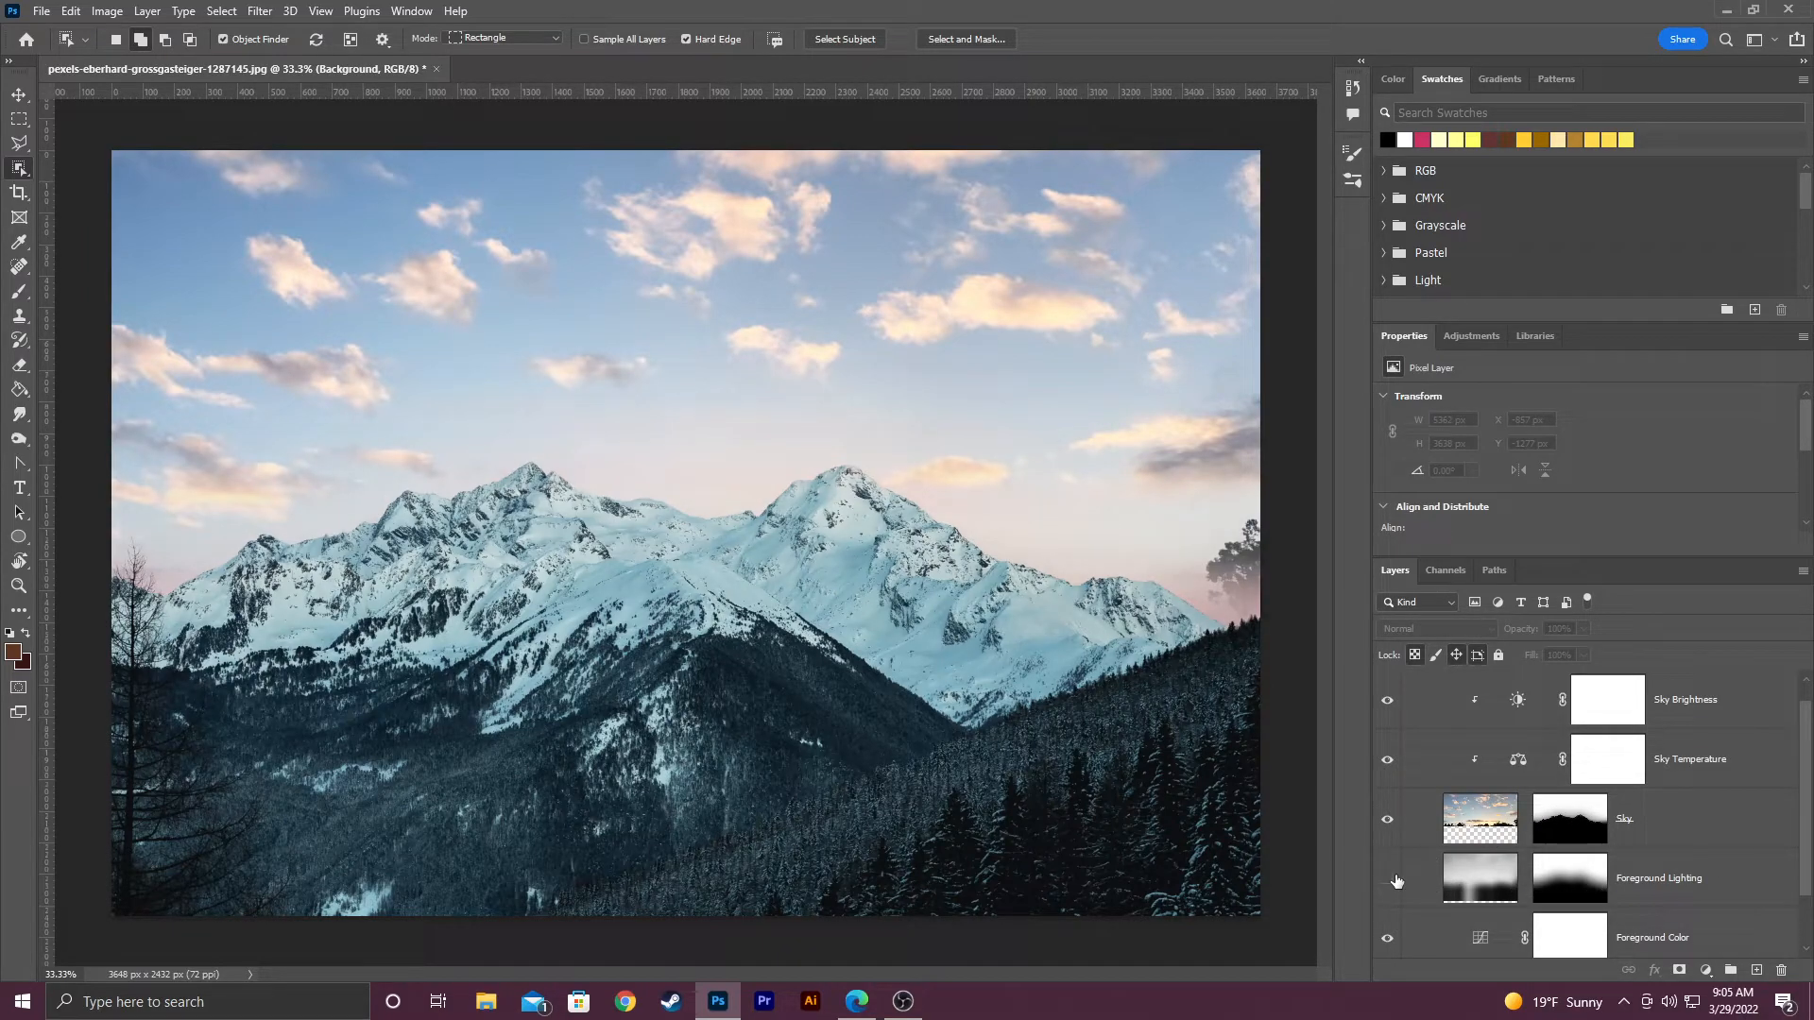
{"action": "left_click", "coordinate": [1392, 878]}
{"action": "left_click", "coordinate": [1385, 835]}
{"action": "left_click", "coordinate": [1387, 819]}
{"action": "scroll", "coordinate": [1390, 762], "scroll_direction": "up", "scroll_amount": 1}
{"action": "left_click", "coordinate": [1387, 724]}
{"action": "left_click", "coordinate": [1387, 726]}
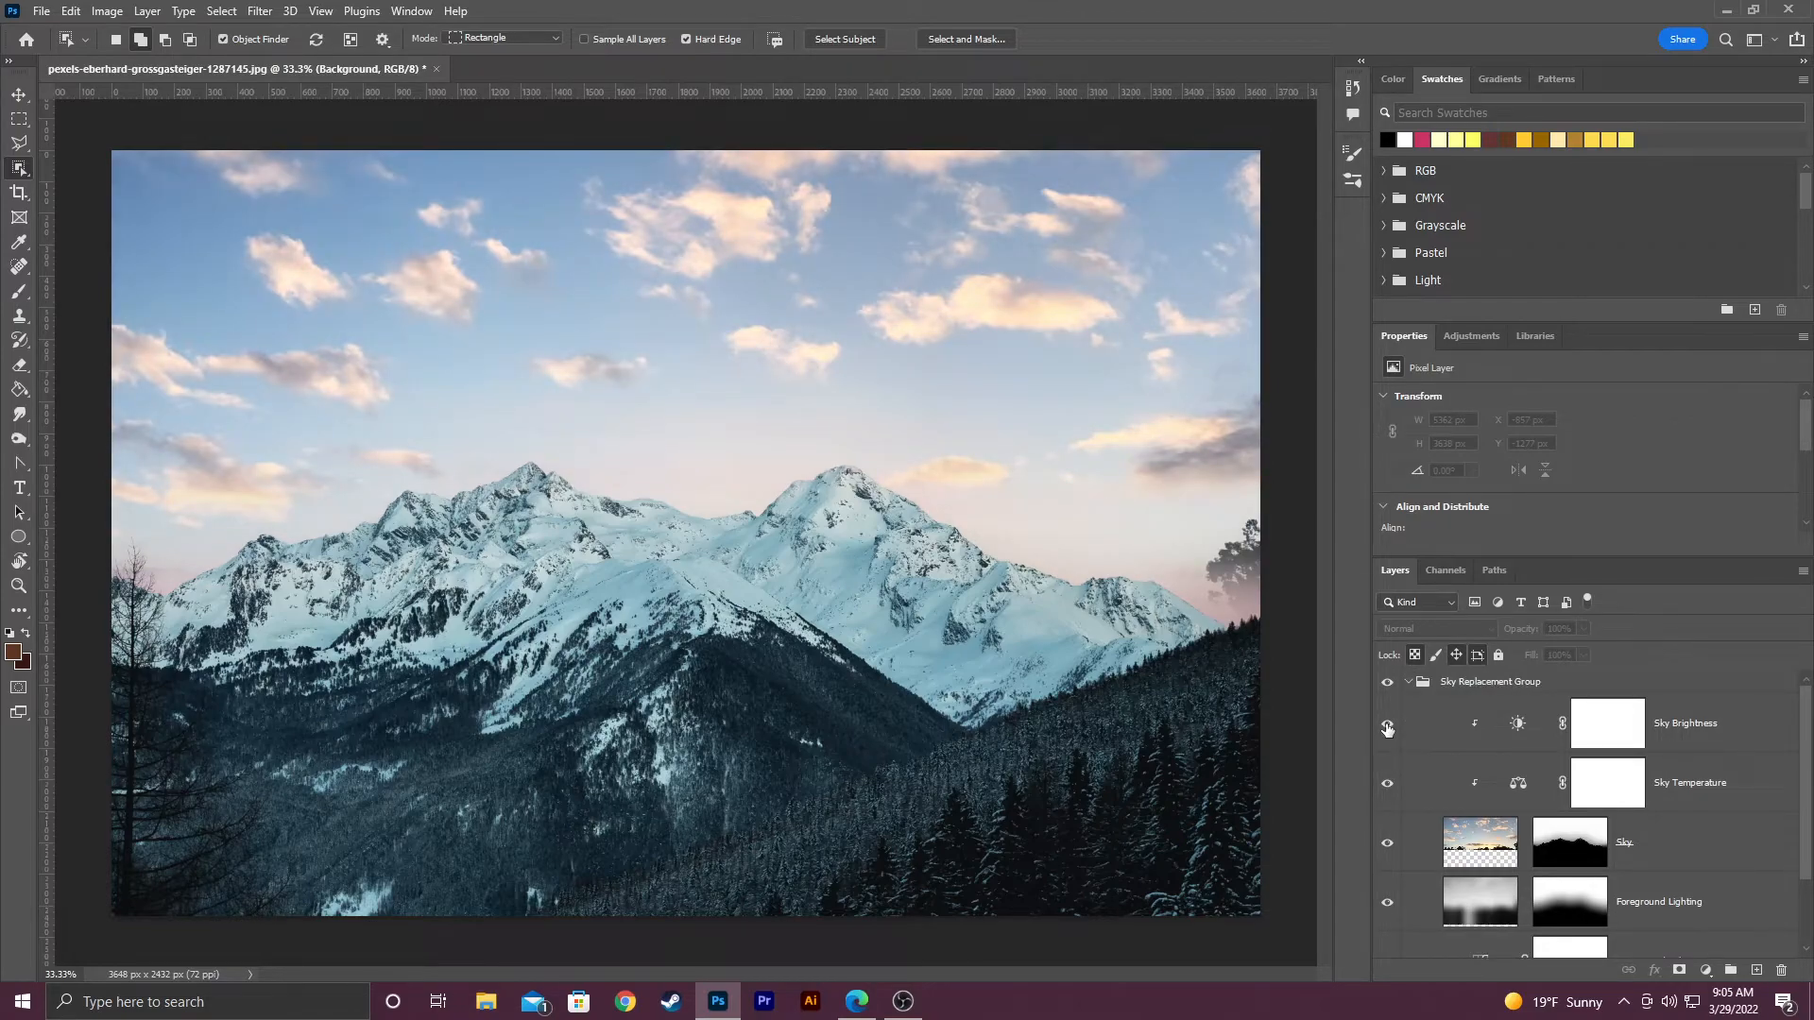
{"action": "scroll", "coordinate": [1691, 796], "scroll_direction": "down", "scroll_amount": 1}
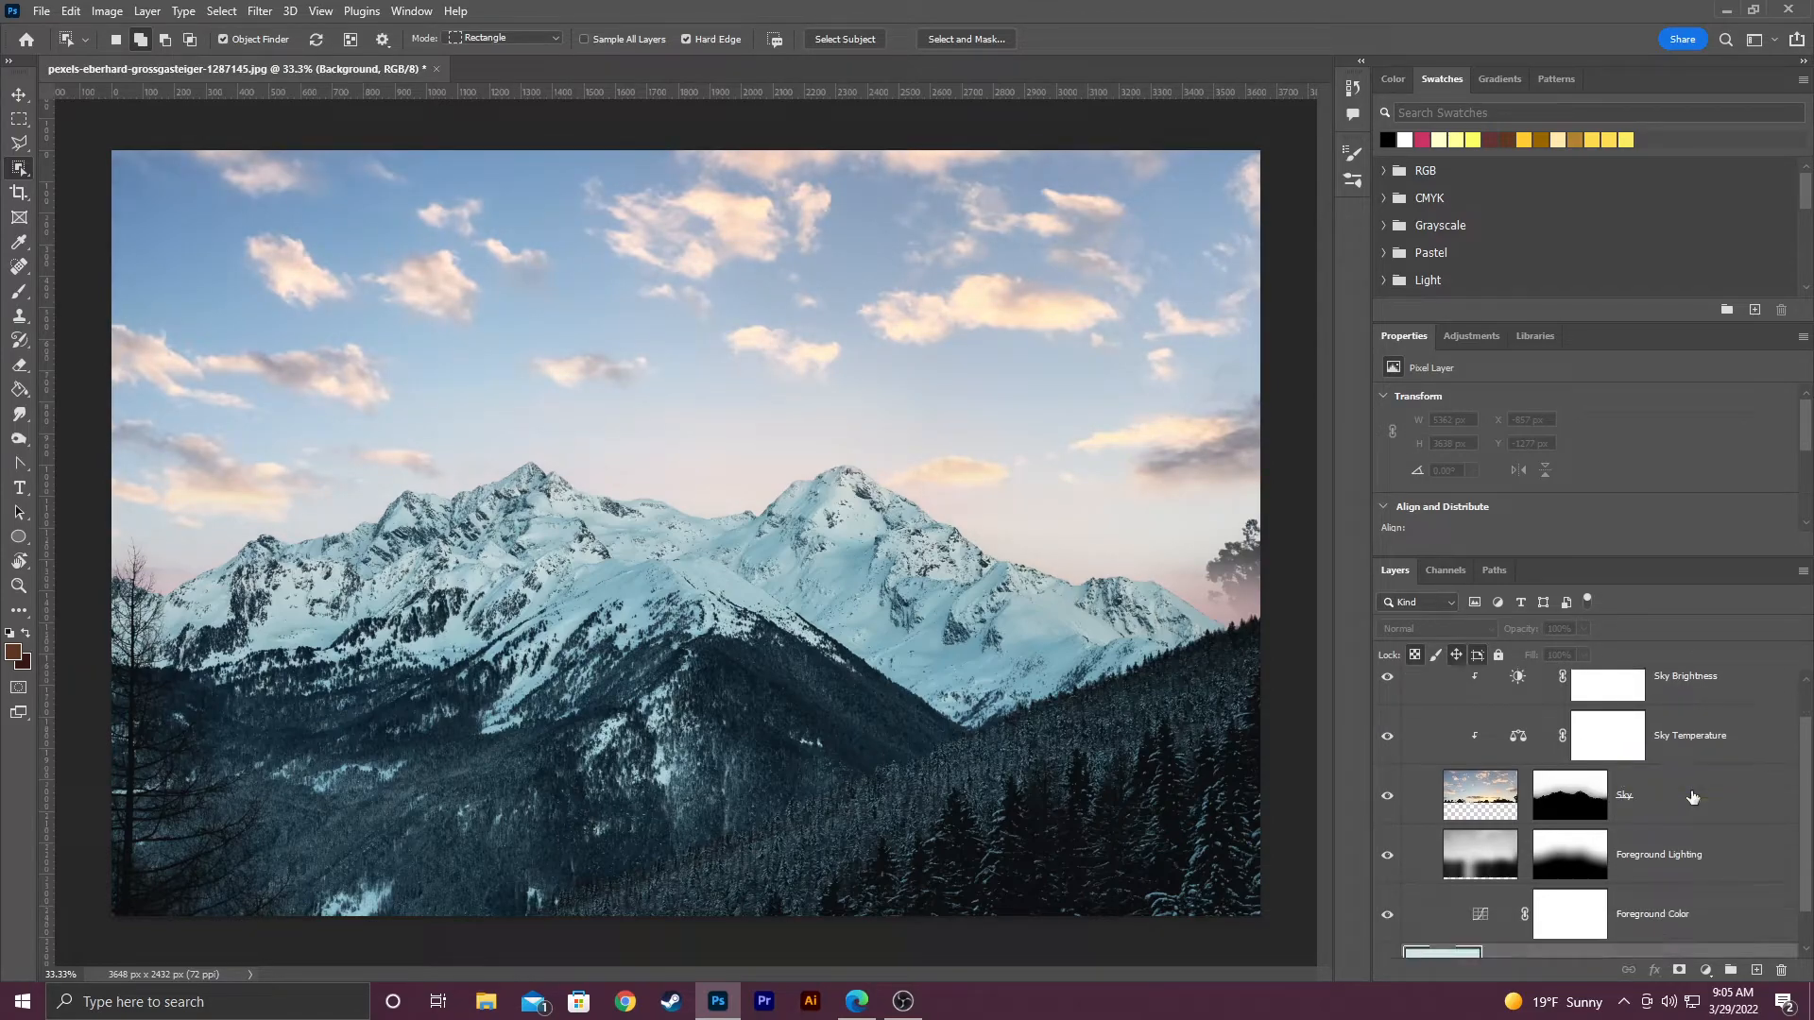